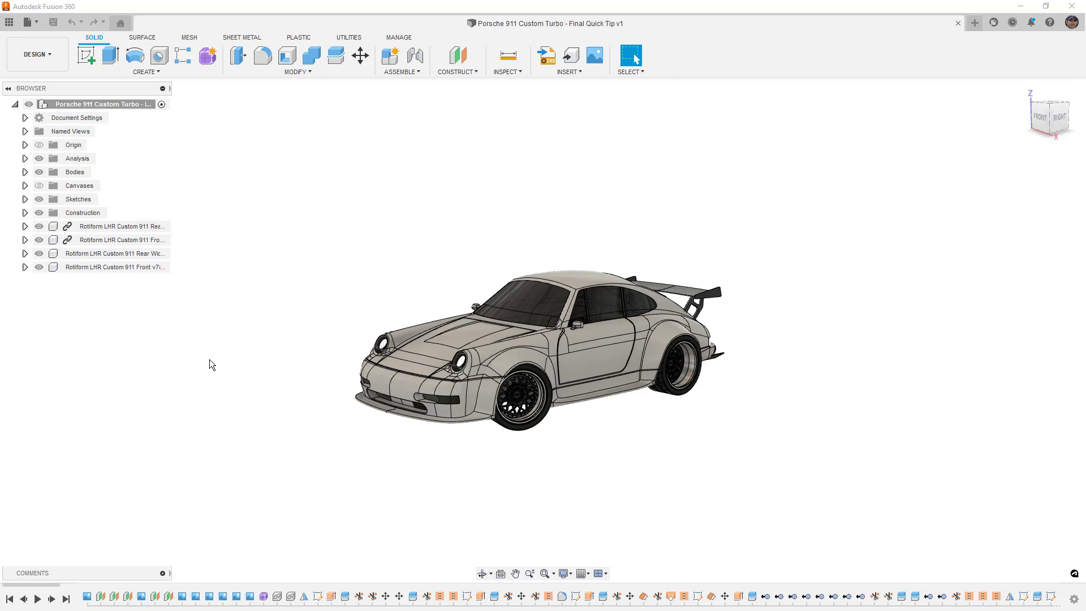
Step: Break the link on the Rotiform LHR Custom 911 Front v7:1 wheel component in the Browser
{"action": "left_click", "coordinate": [127, 227]}
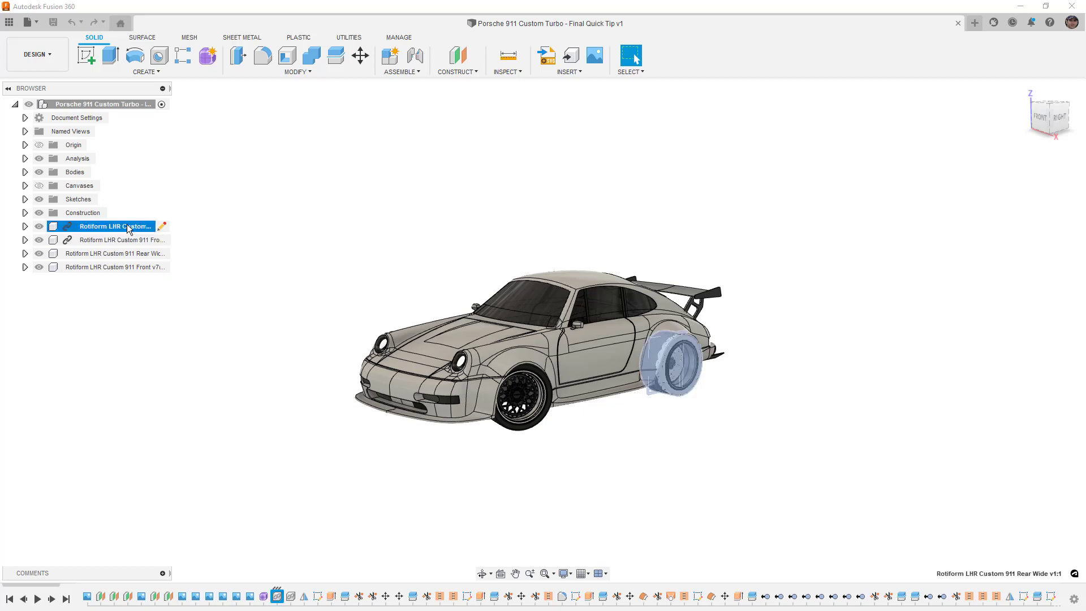
{"action": "left_click", "coordinate": [121, 241]}
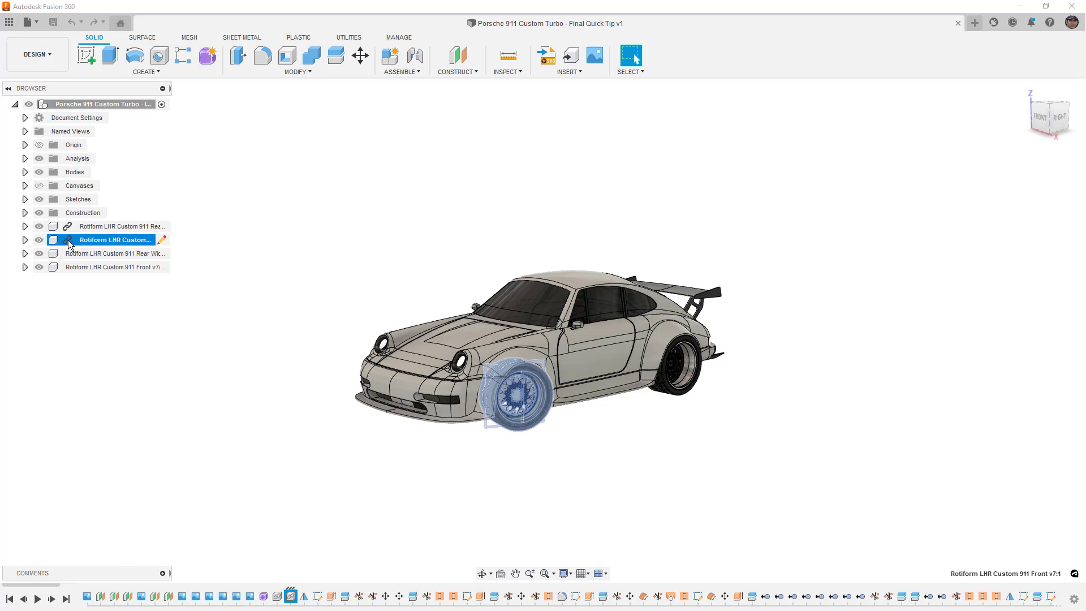
{"action": "right_click", "coordinate": [96, 243]}
{"action": "left_click", "coordinate": [134, 228]}
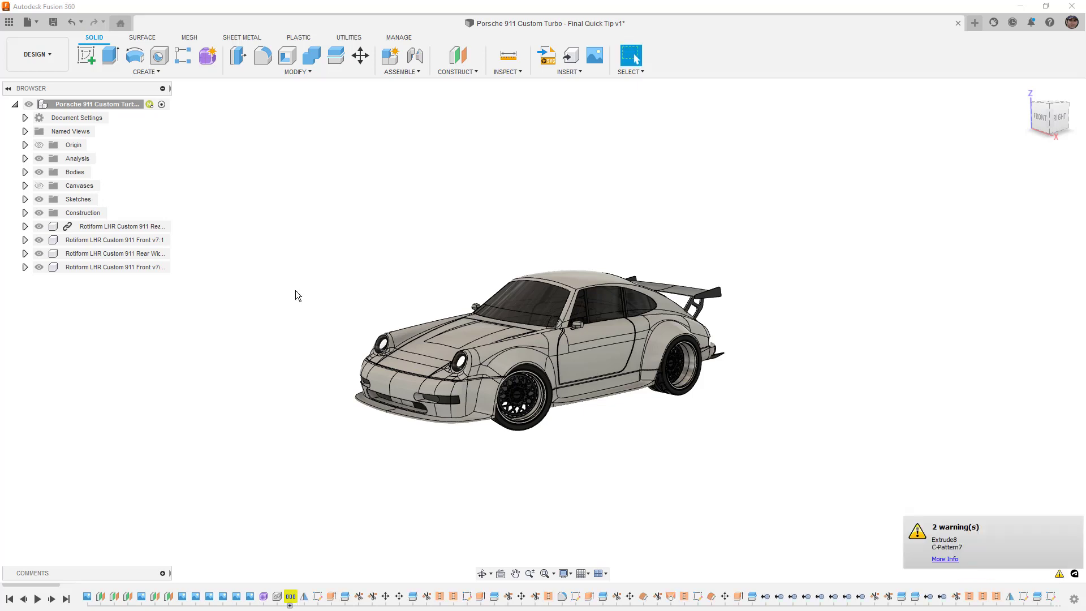
Step: Open the details of the two timeline warnings for Extrude8 and C-Pattern7
{"action": "scroll", "coordinate": [416, 598], "scroll_direction": "down", "scroll_amount": 5}
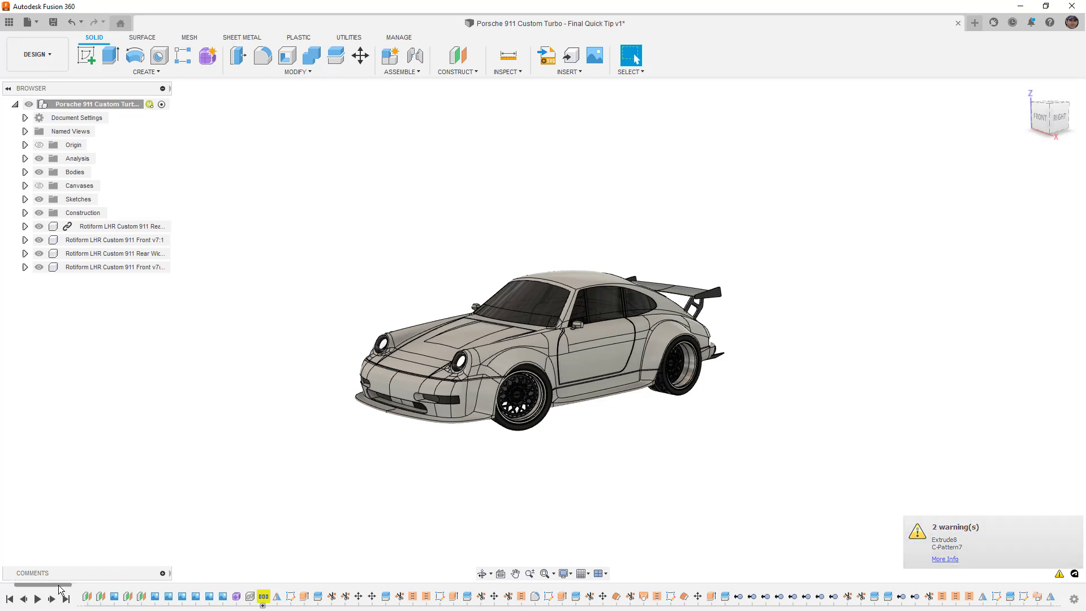
{"action": "scroll", "coordinate": [416, 598], "scroll_direction": "down", "scroll_amount": 10}
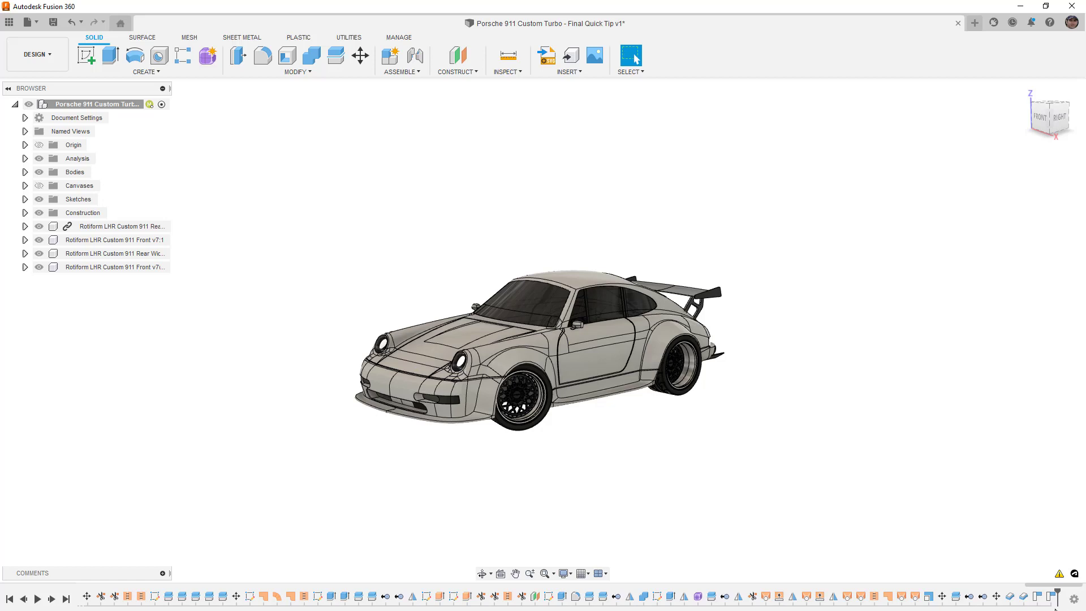
{"action": "mouse_move", "coordinate": [1062, 578]}
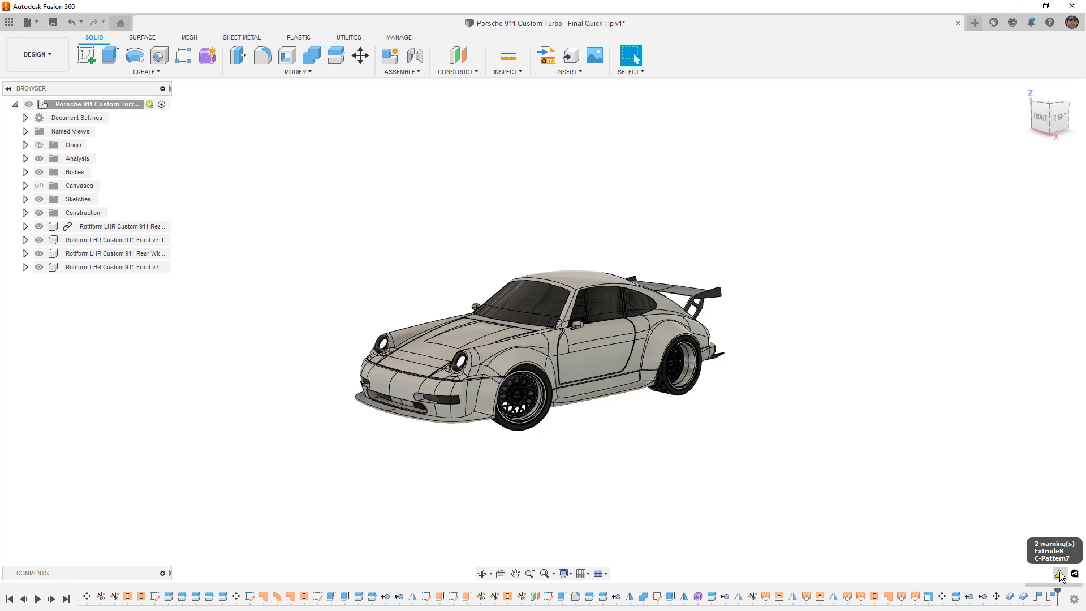
{"action": "left_click", "coordinate": [1059, 573]}
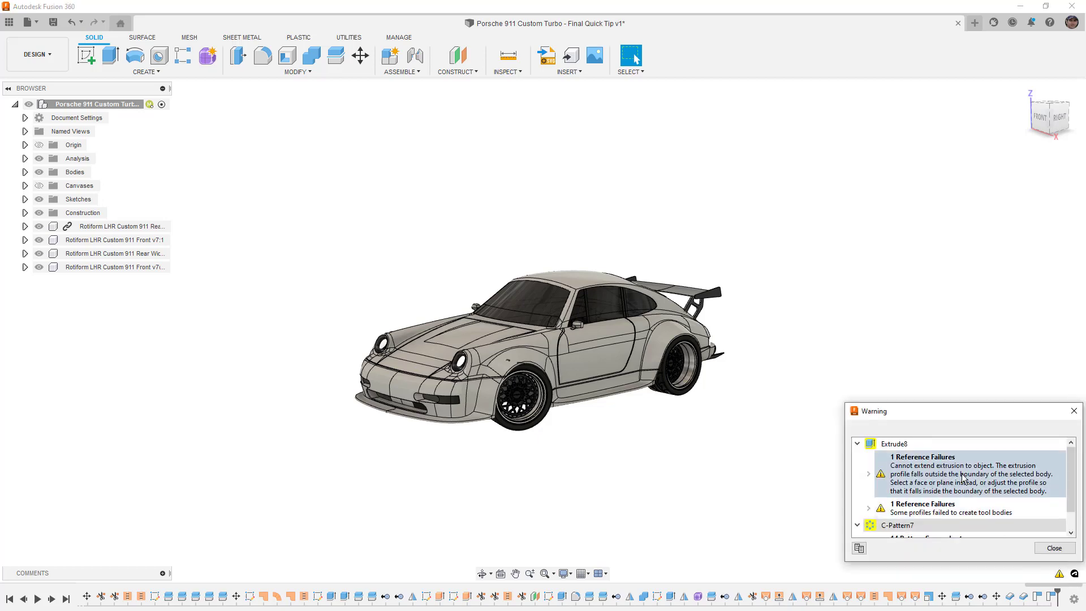
{"action": "scroll", "coordinate": [963, 478], "scroll_direction": "down", "scroll_amount": 1}
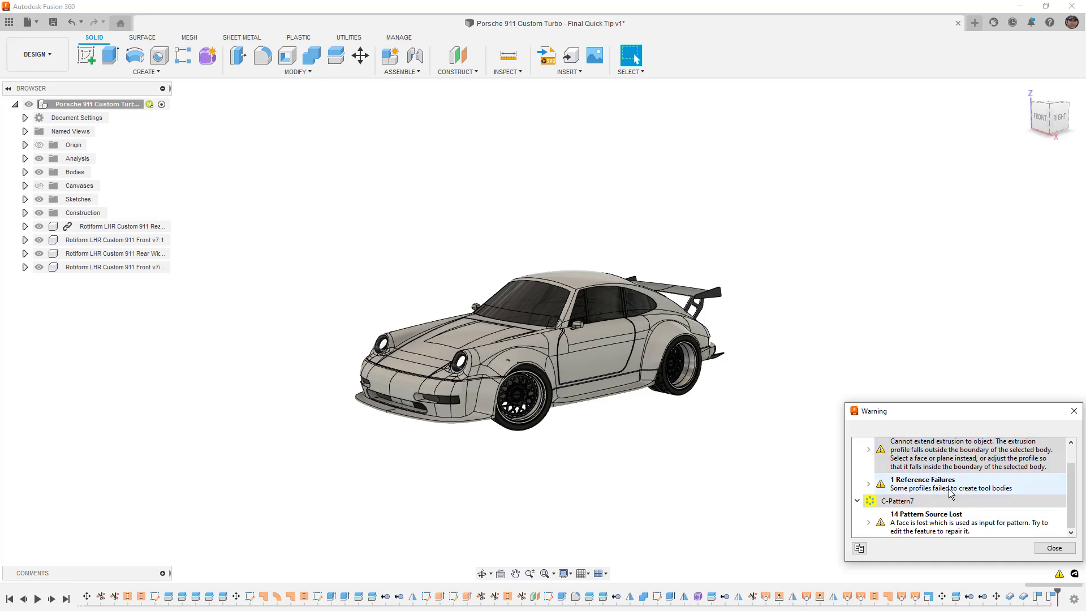
{"action": "scroll", "coordinate": [947, 523], "scroll_direction": "up", "scroll_amount": 1}
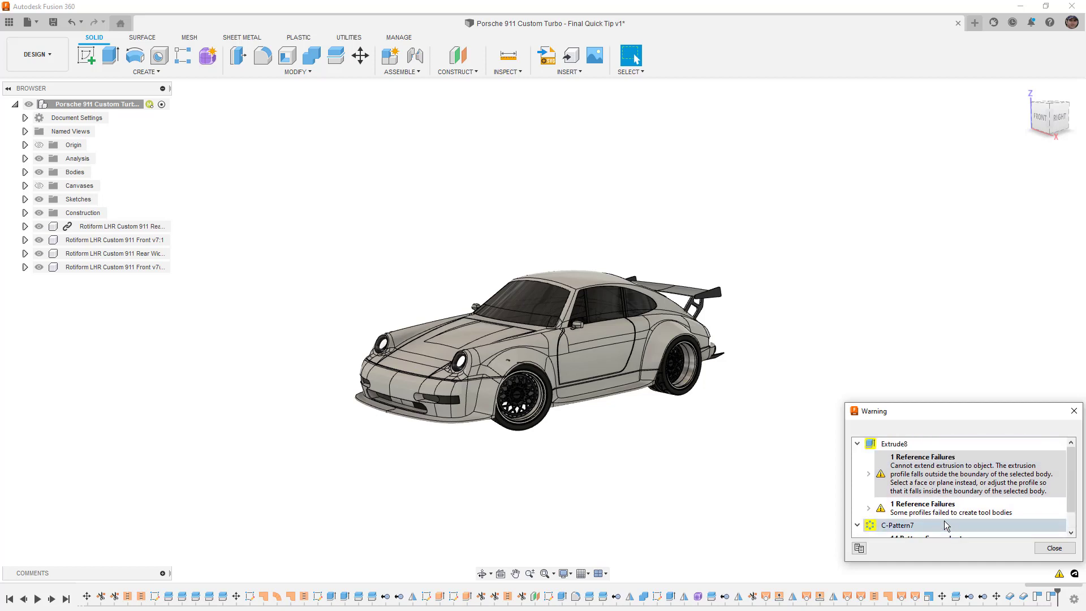
Step: Locate Extrude8 and C-Pattern7 in the timeline from the Warning list
{"action": "left_click", "coordinate": [893, 445]}
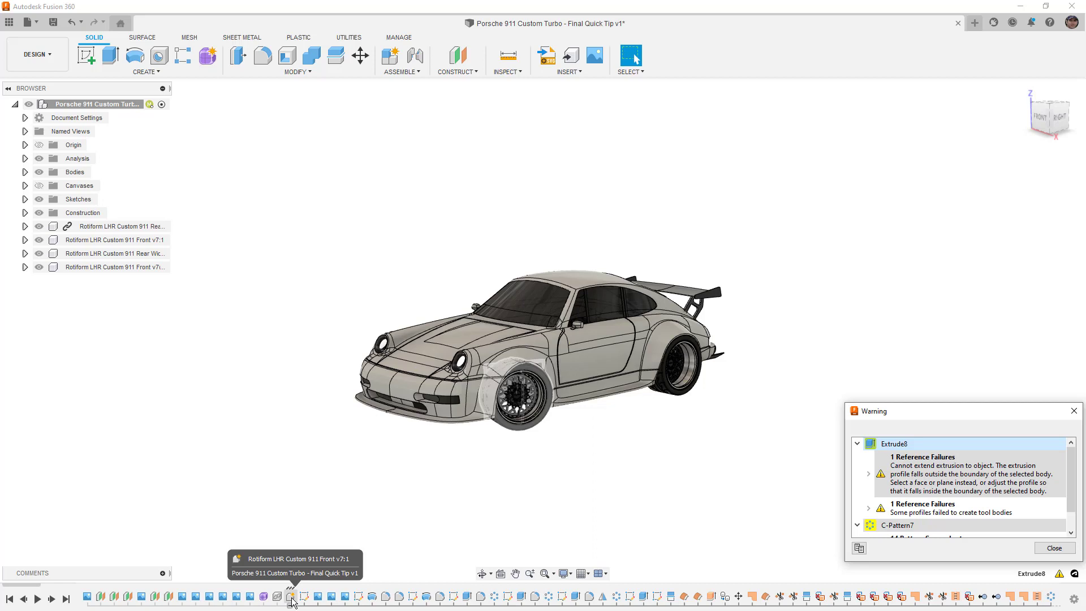
{"action": "left_click", "coordinate": [289, 606]}
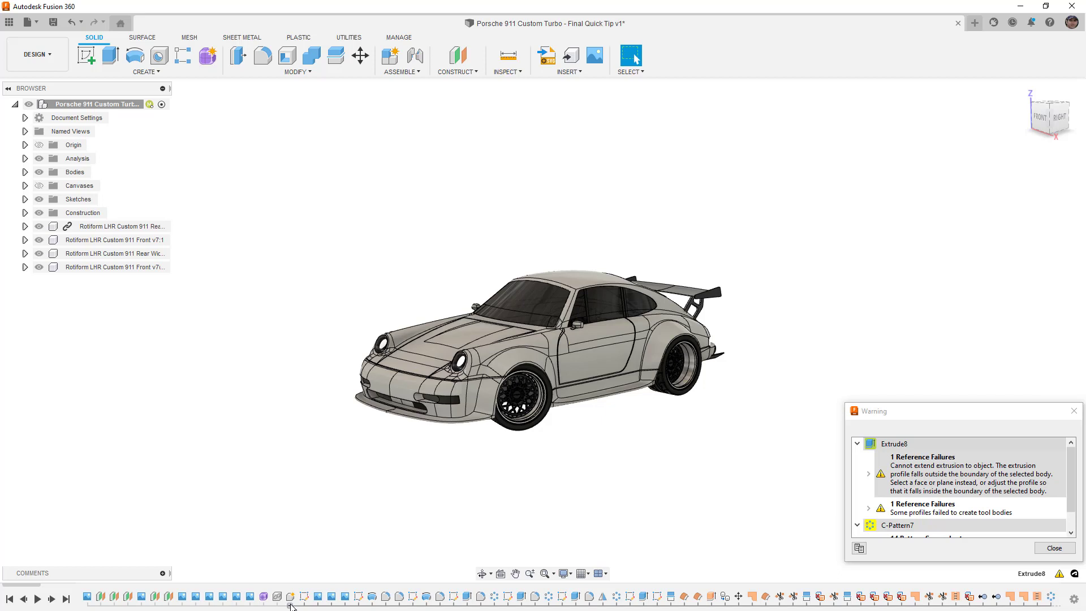
{"action": "scroll", "coordinate": [290, 606], "scroll_direction": "down", "scroll_amount": 1}
{"action": "scroll", "coordinate": [293, 607], "scroll_direction": "down", "scroll_amount": 8}
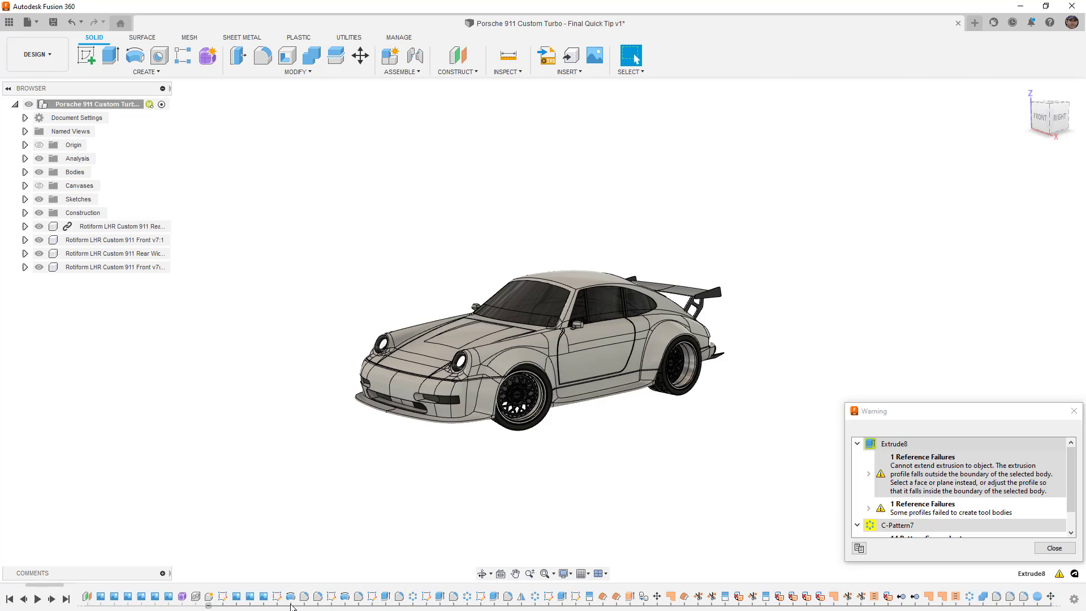
{"action": "left_click", "coordinate": [900, 526]}
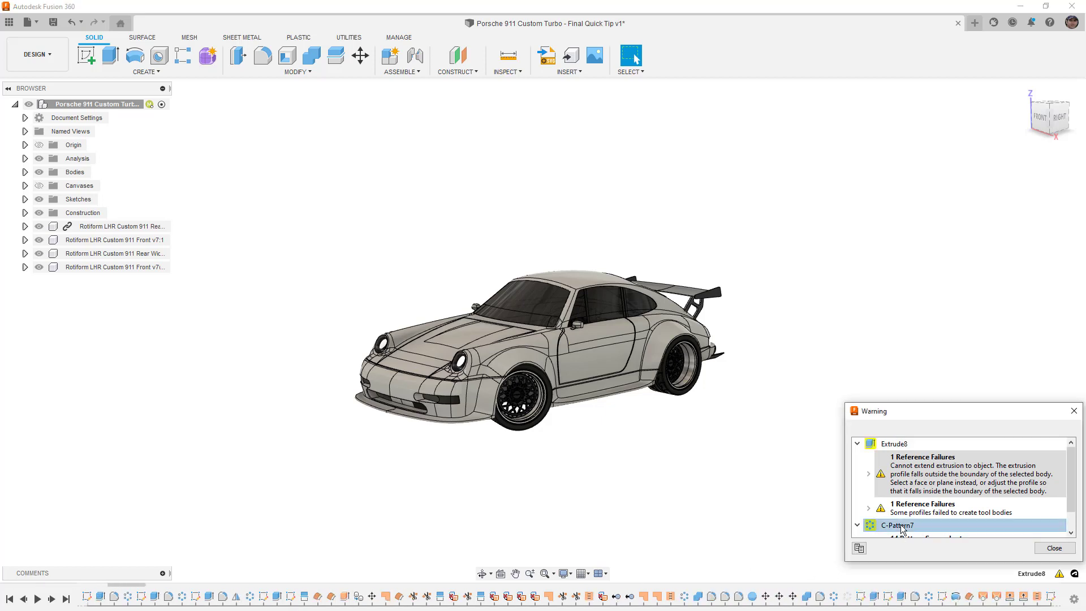
{"action": "left_click", "coordinate": [908, 447]}
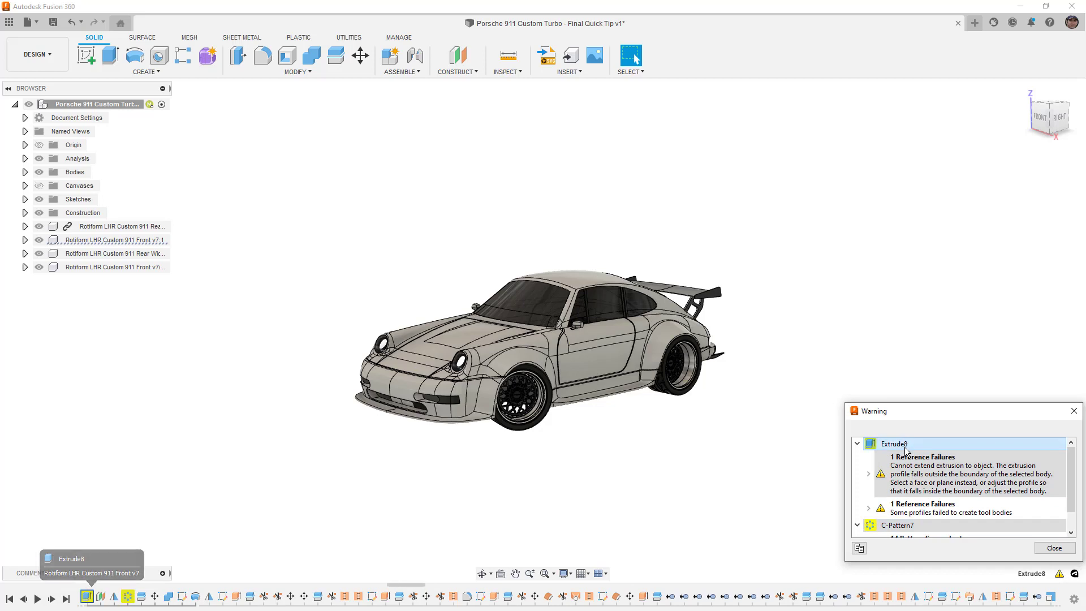
Step: Close the warning details and pick the StockSection and Rim Lip Profile sketches in the timeline
{"action": "left_click", "coordinate": [1062, 548]}
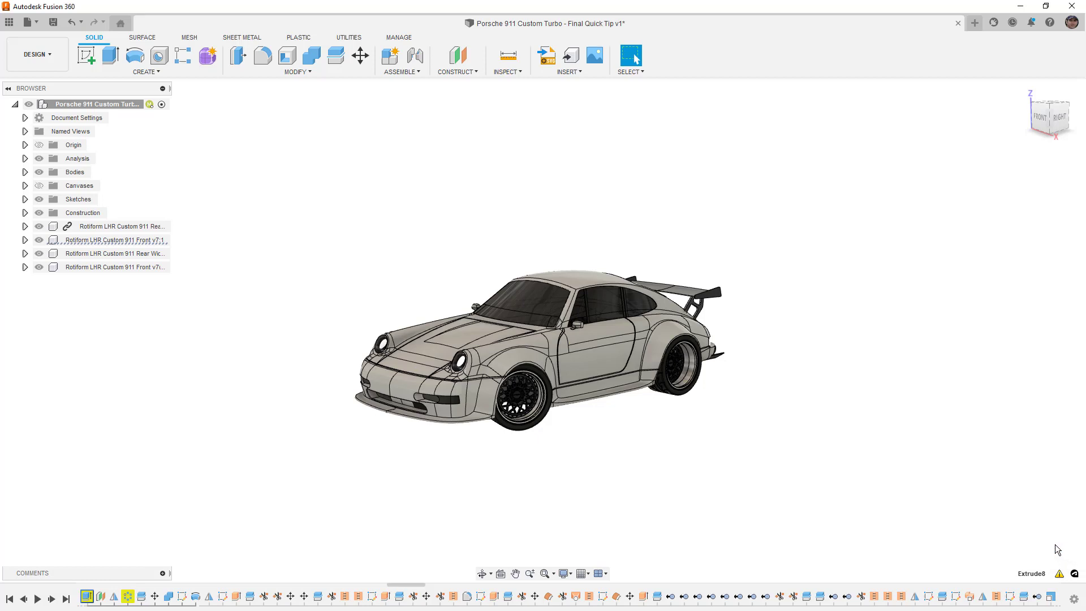
{"action": "scroll", "coordinate": [399, 598], "scroll_direction": "left", "scroll_amount": 5}
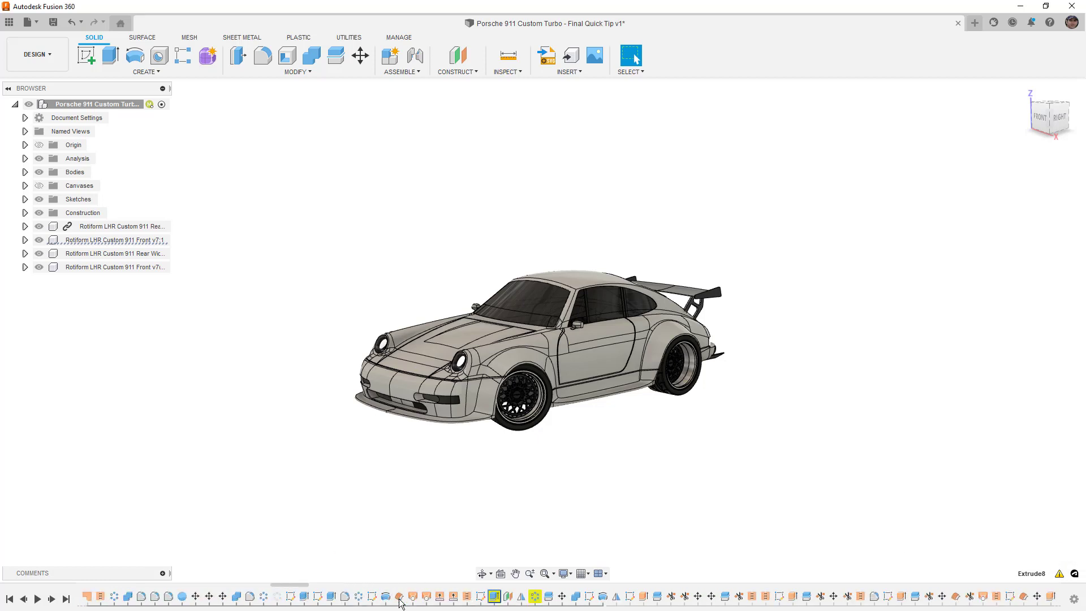
{"action": "scroll", "coordinate": [399, 599], "scroll_direction": "left", "scroll_amount": 10}
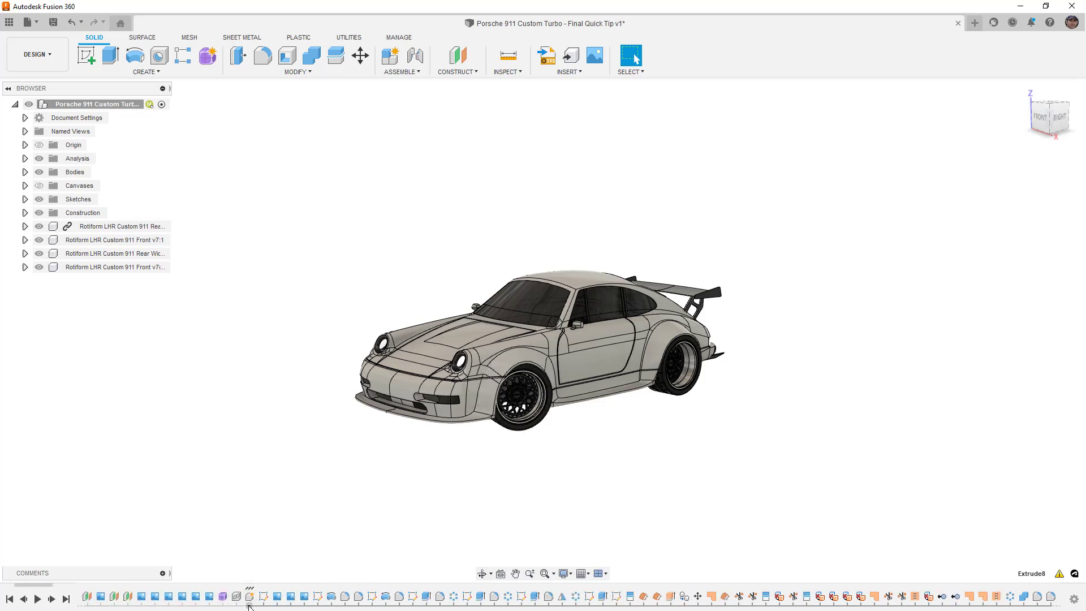
{"action": "scroll", "coordinate": [249, 605], "scroll_direction": "left", "scroll_amount": 3}
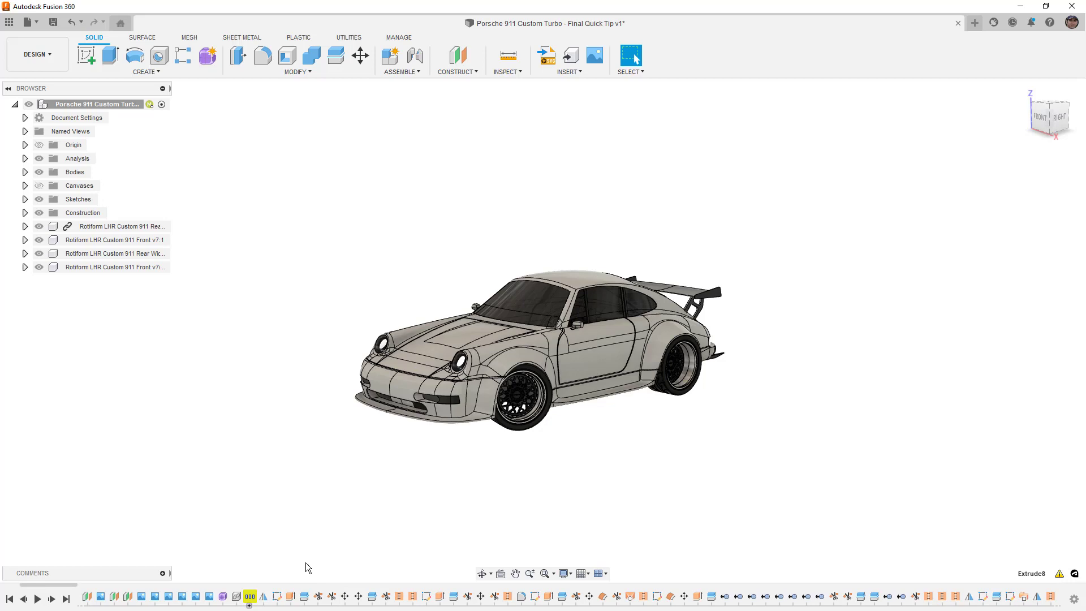
{"action": "scroll", "coordinate": [249, 606], "scroll_direction": "left", "scroll_amount": 2}
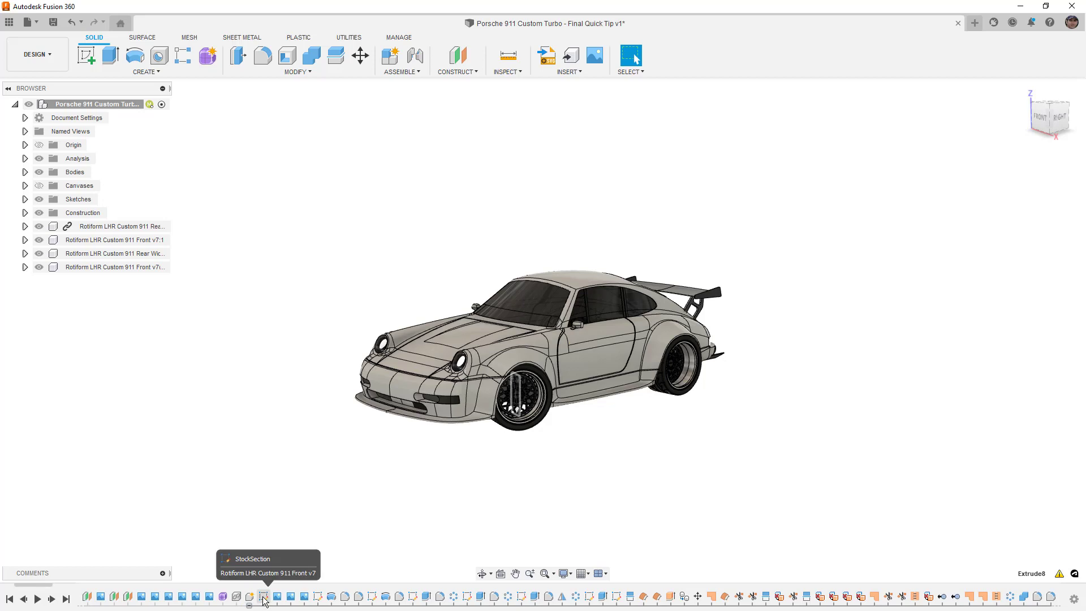
{"action": "left_click", "coordinate": [263, 598]}
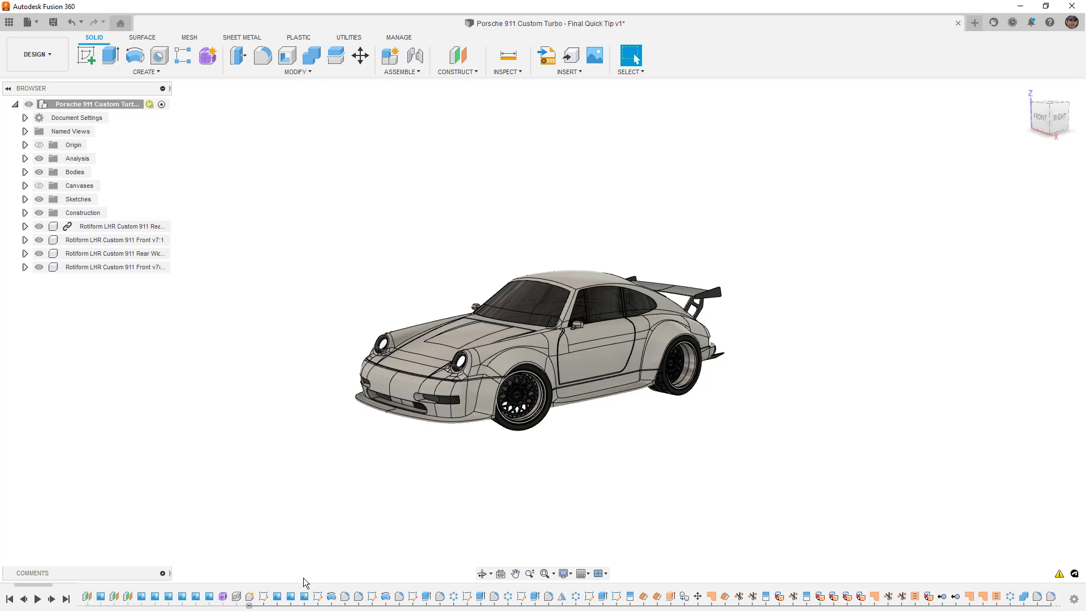
{"action": "left_click", "coordinate": [318, 596]}
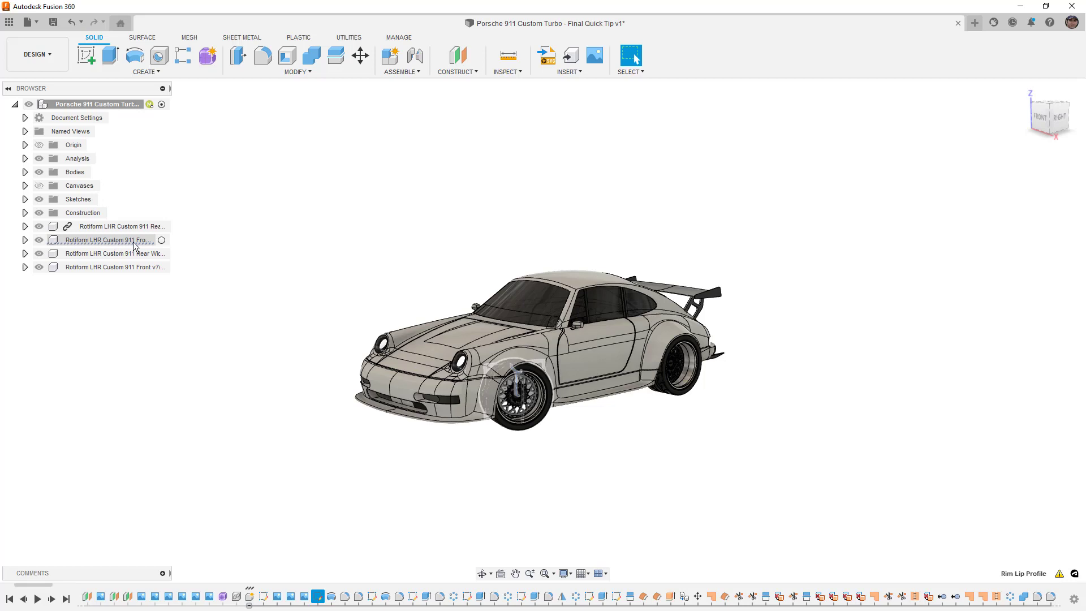
Step: Find the Rim Lip Profile sketch in the browser and window, and expand the Sketches folder
{"action": "right_click", "coordinate": [318, 598]}
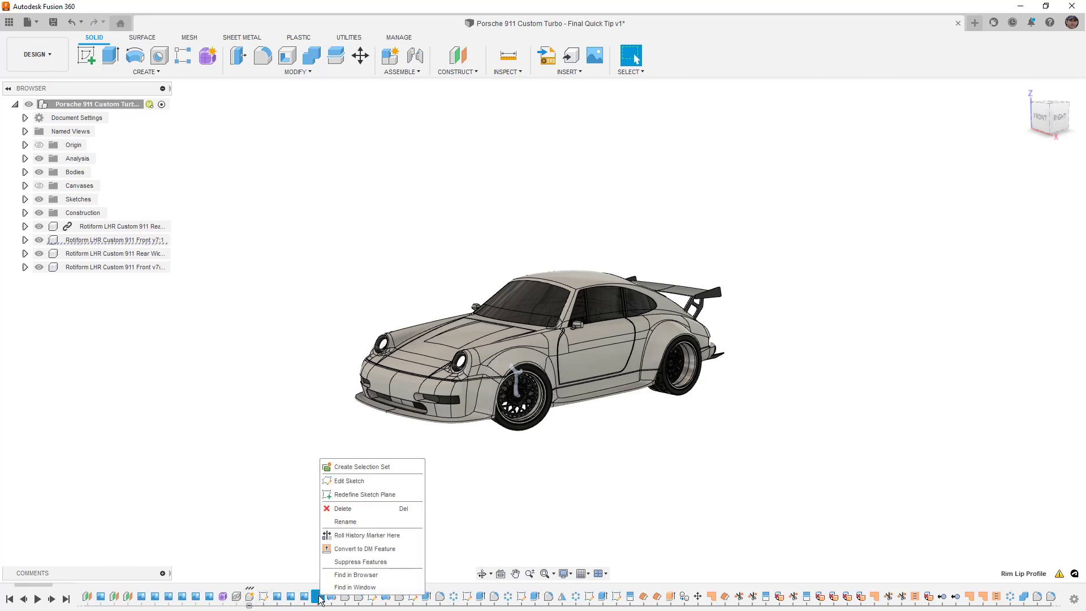
{"action": "left_click", "coordinate": [367, 576]}
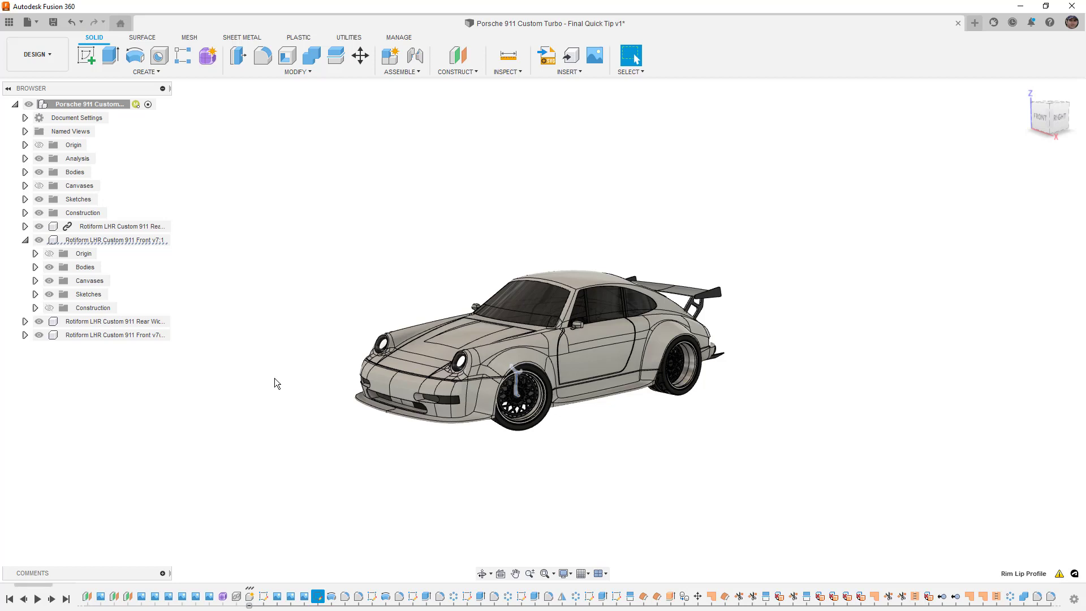
{"action": "left_click", "coordinate": [251, 374]}
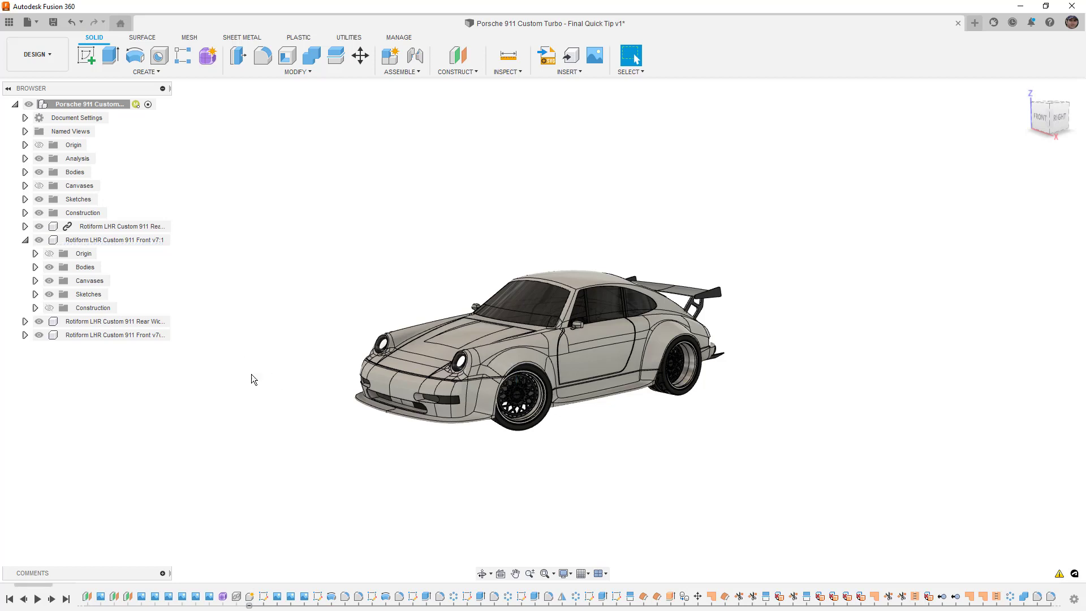
{"action": "left_click", "coordinate": [318, 599]}
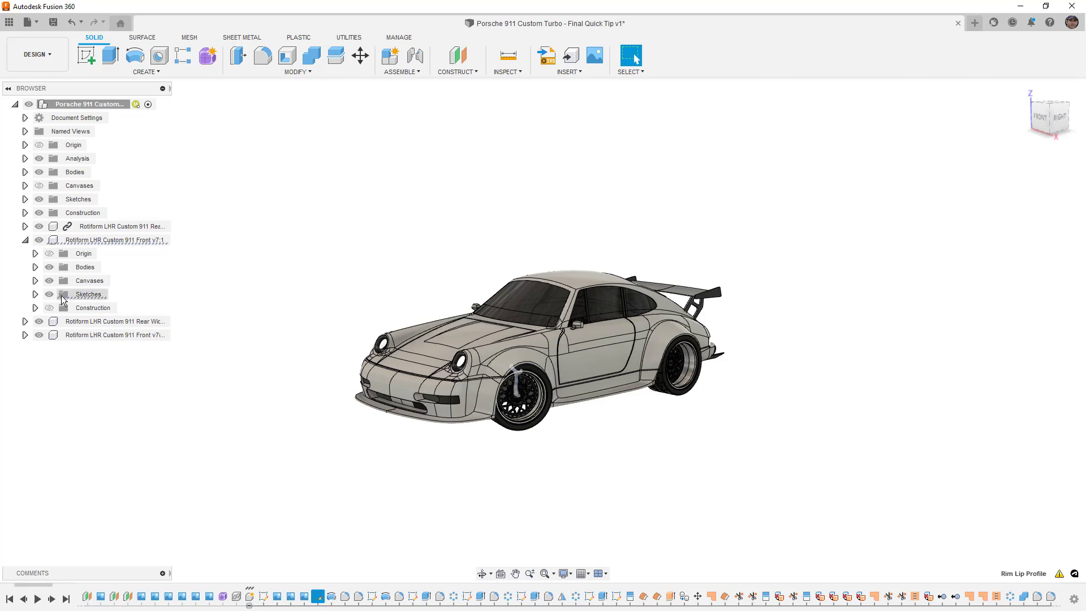
{"action": "right_click", "coordinate": [319, 598]}
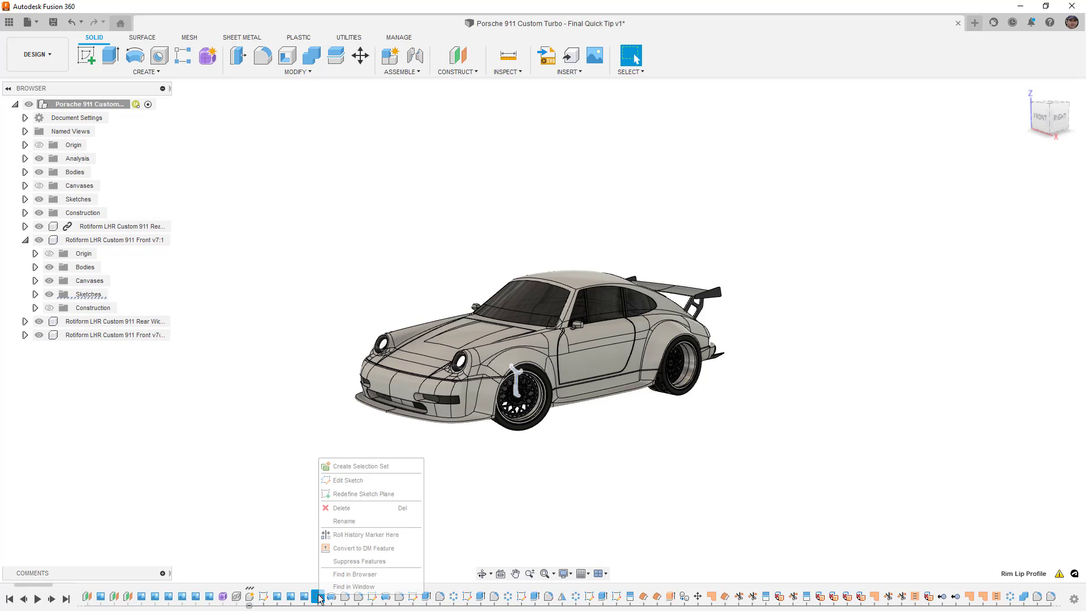
{"action": "left_click", "coordinate": [349, 580]}
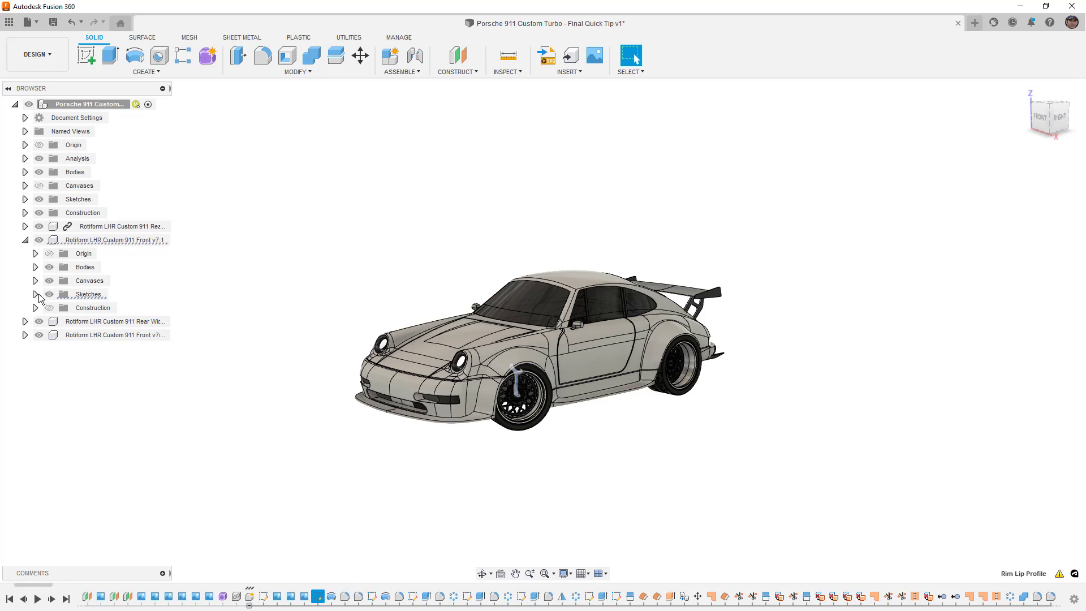
{"action": "left_click", "coordinate": [35, 294]}
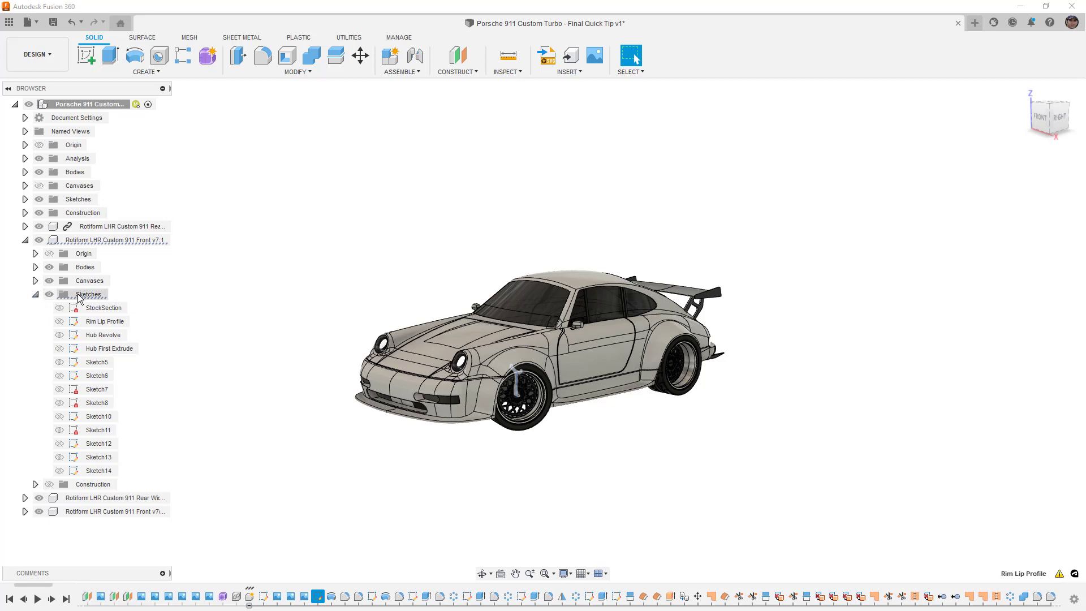
Step: Find another timeline sketch in the browser, then show and hide Hub First Extrude
{"action": "right_click", "coordinate": [319, 598]}
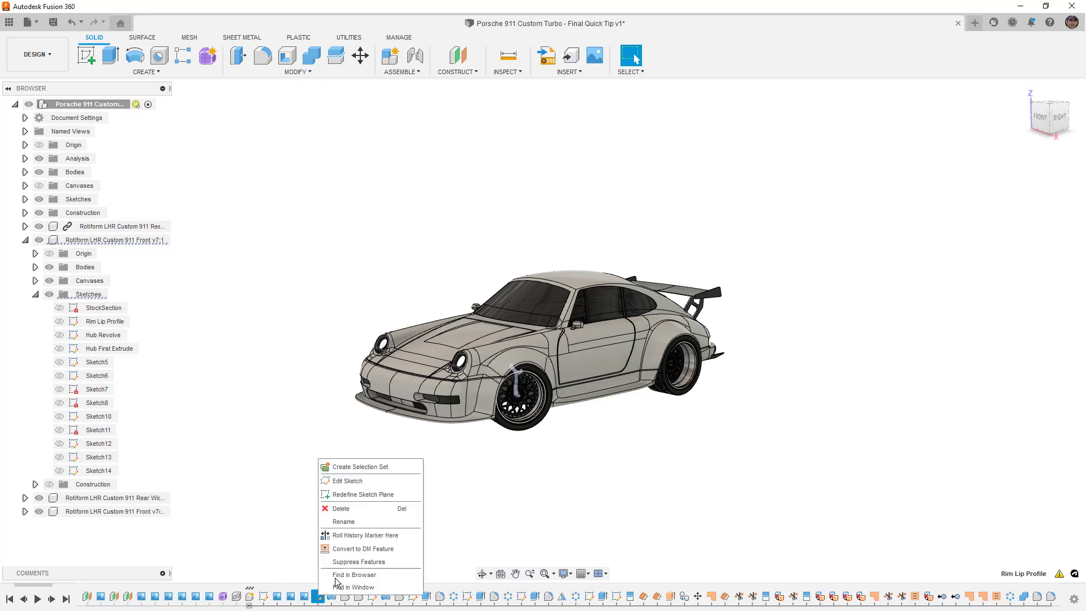
{"action": "left_click", "coordinate": [356, 574]}
{"action": "left_click", "coordinate": [336, 538]}
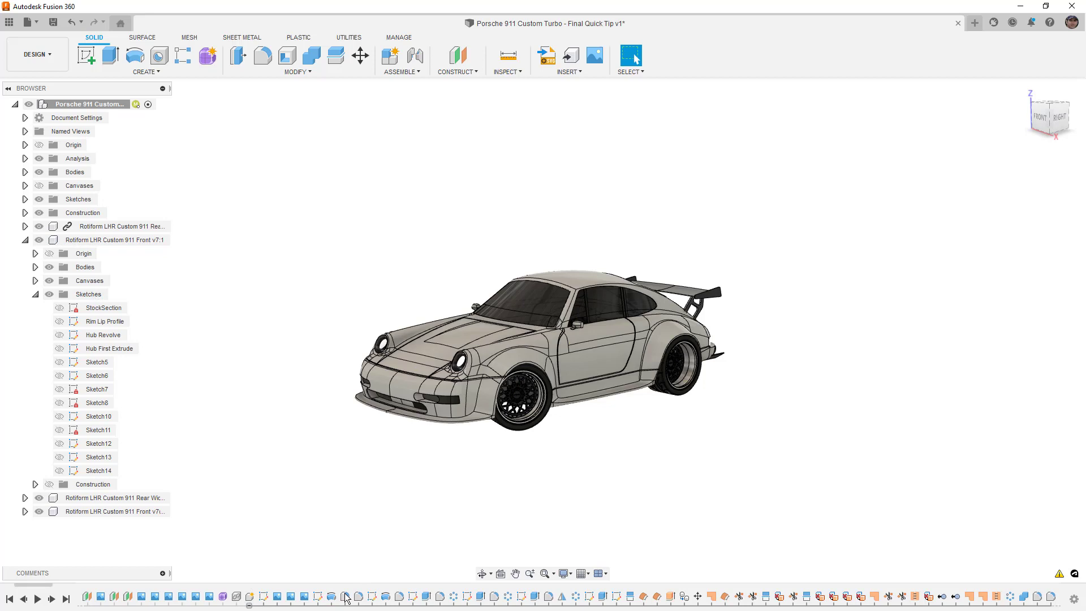
{"action": "right_click", "coordinate": [372, 597]}
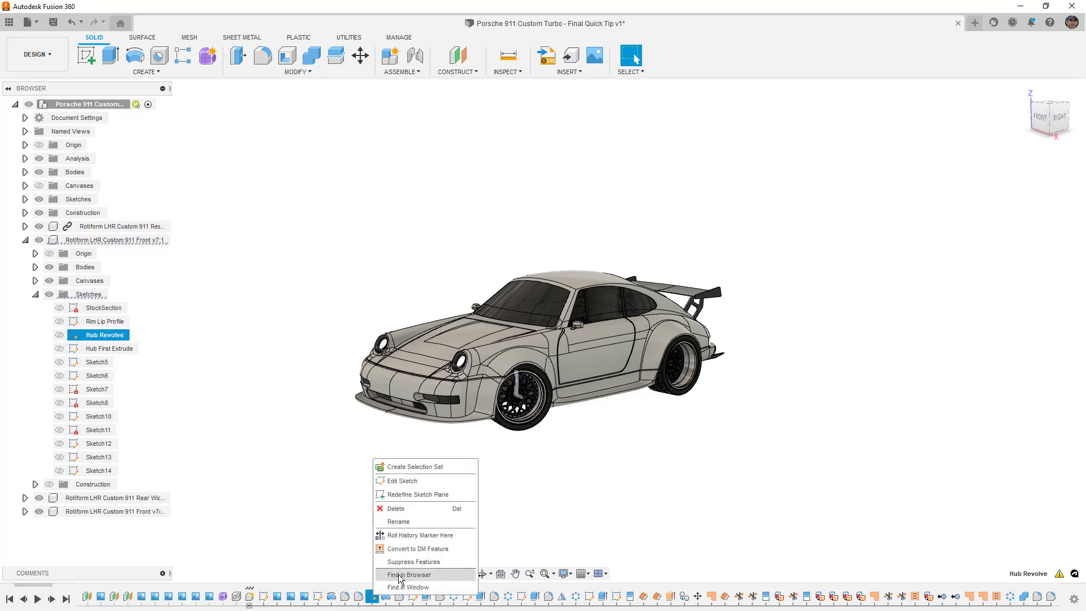
{"action": "left_click", "coordinate": [375, 568]}
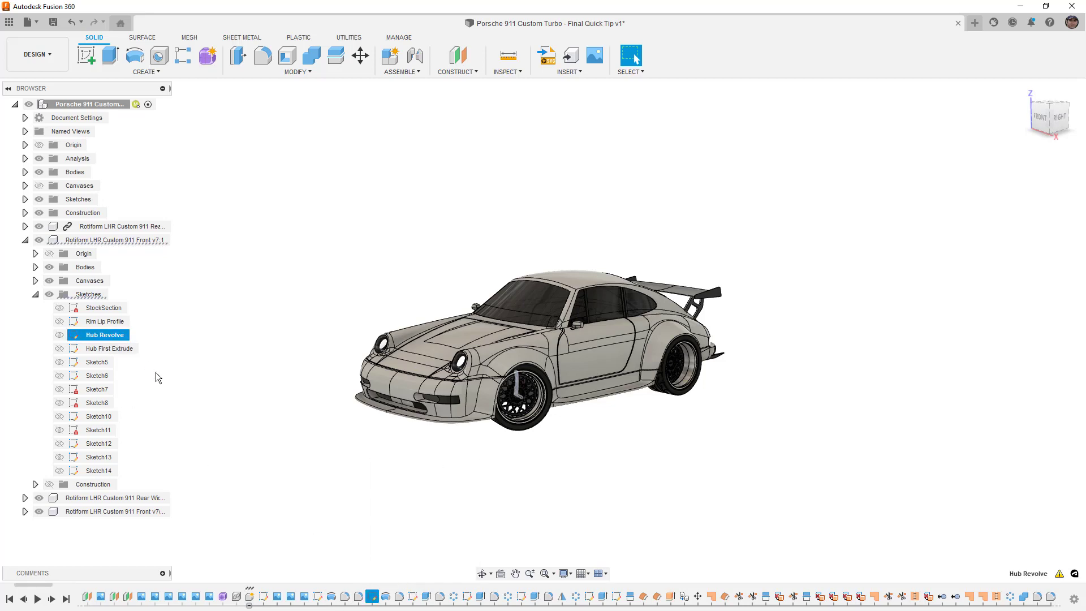
{"action": "left_click", "coordinate": [133, 350]}
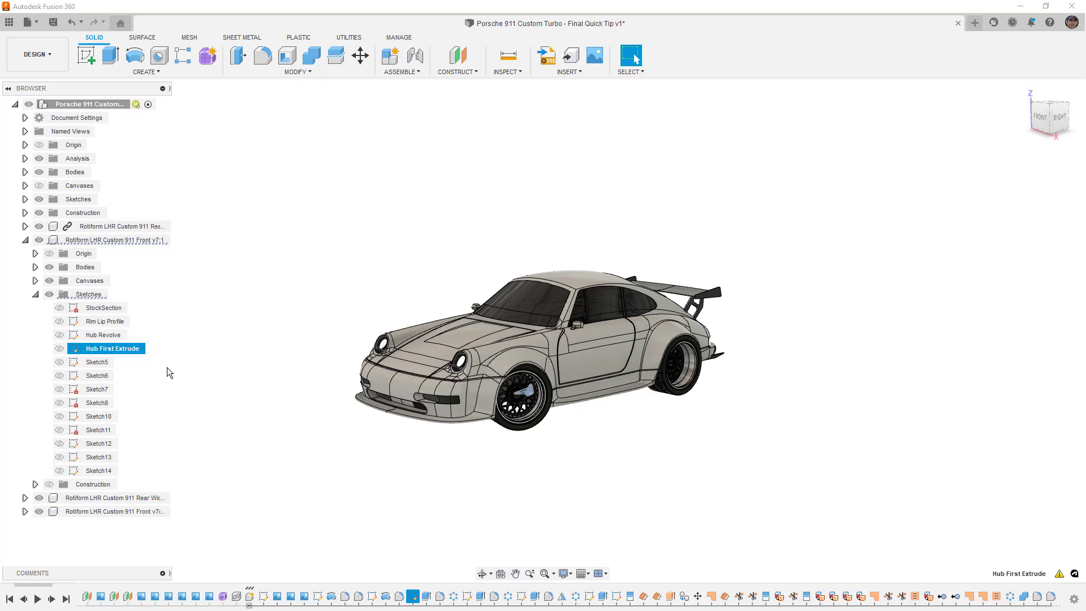
{"action": "left_click", "coordinate": [60, 349]}
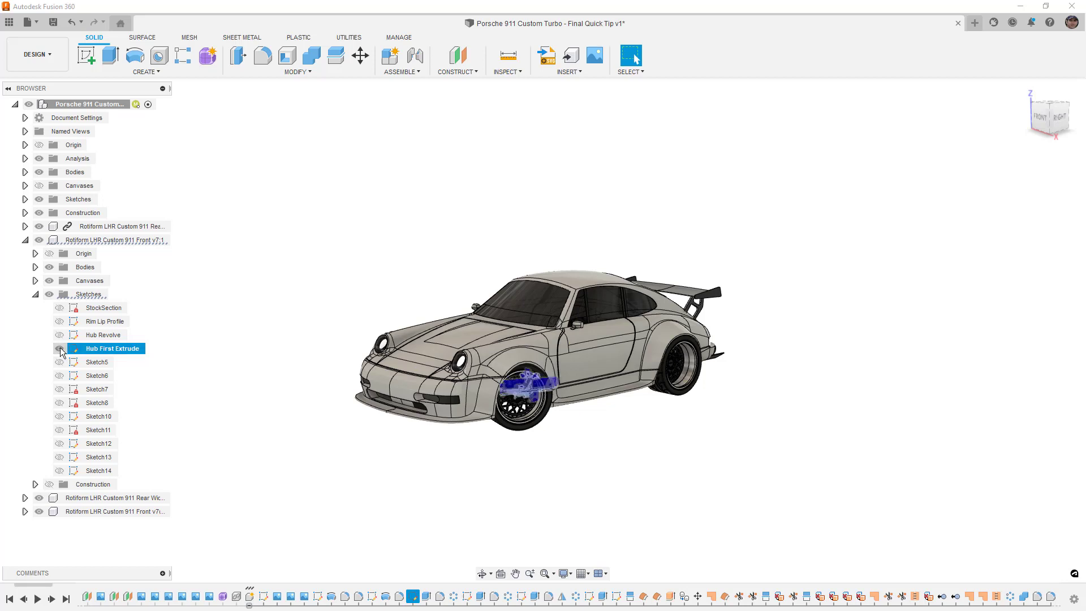
{"action": "left_click", "coordinate": [60, 349]}
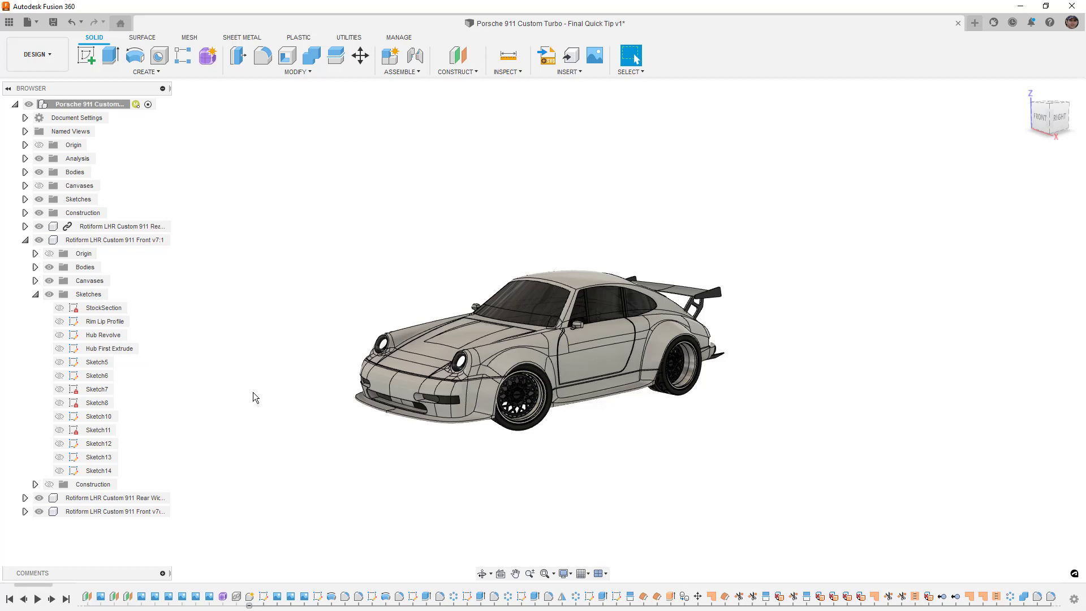
Step: Find Extrude4 in the browser, expand the Bodies folder, and highlight its Hub body
{"action": "left_click", "coordinate": [603, 597]}
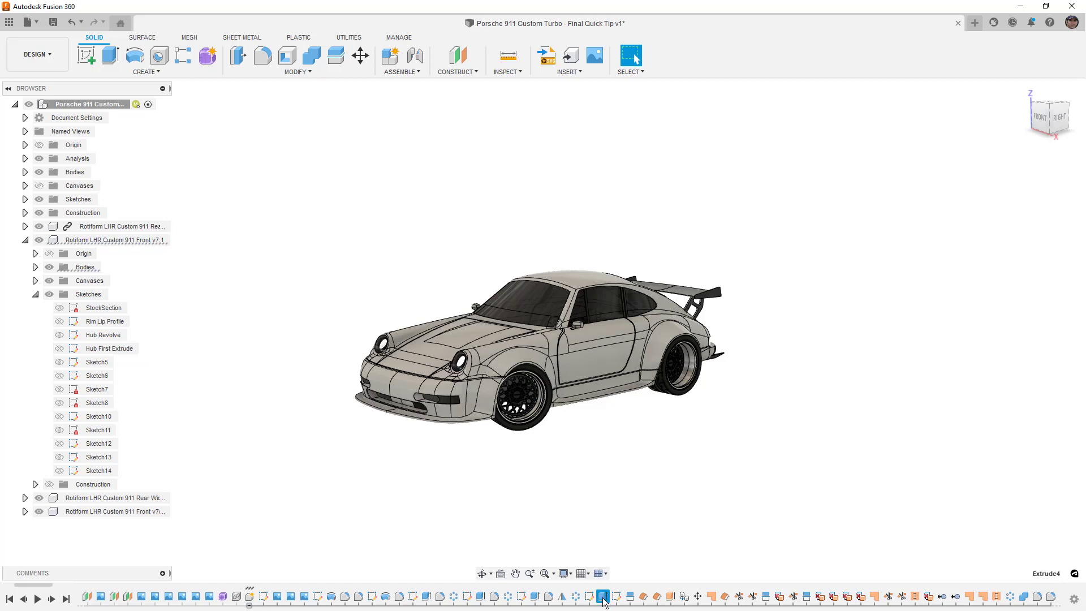
{"action": "right_click", "coordinate": [603, 598]}
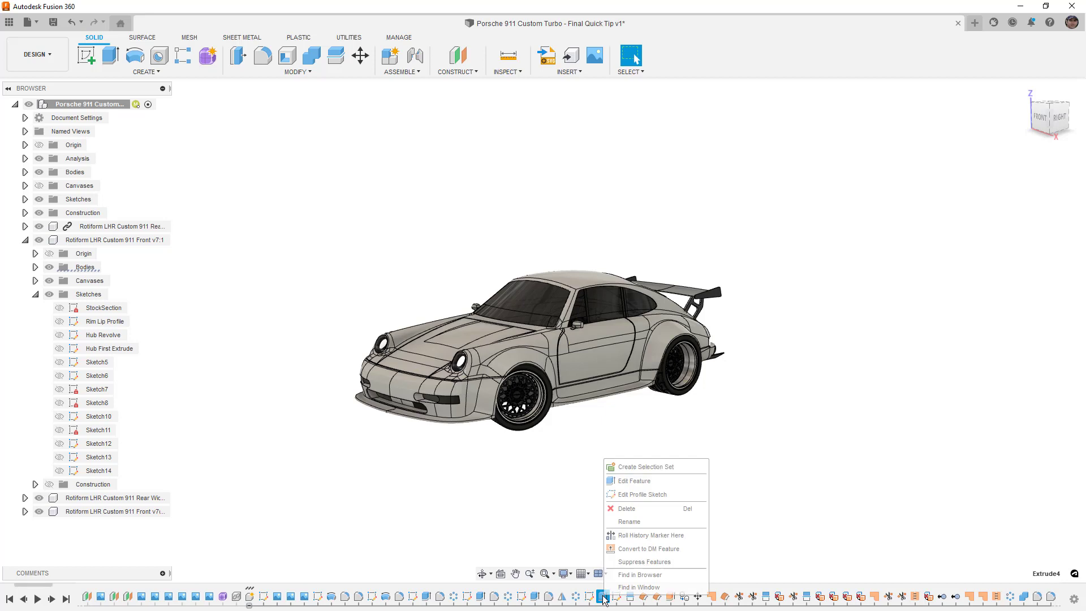
{"action": "left_click", "coordinate": [645, 575]}
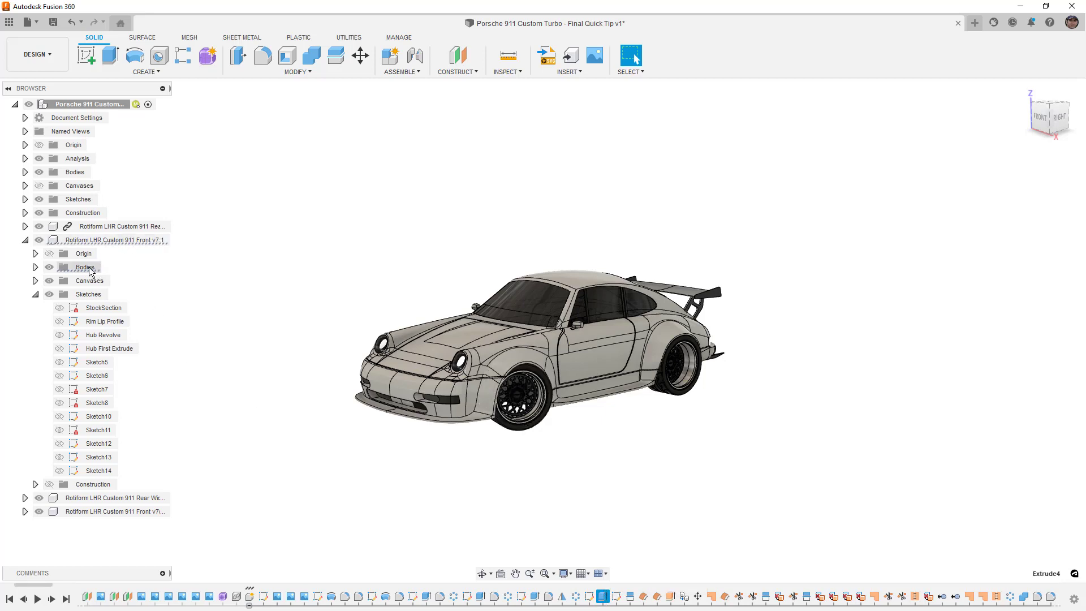
{"action": "left_click", "coordinate": [35, 267]}
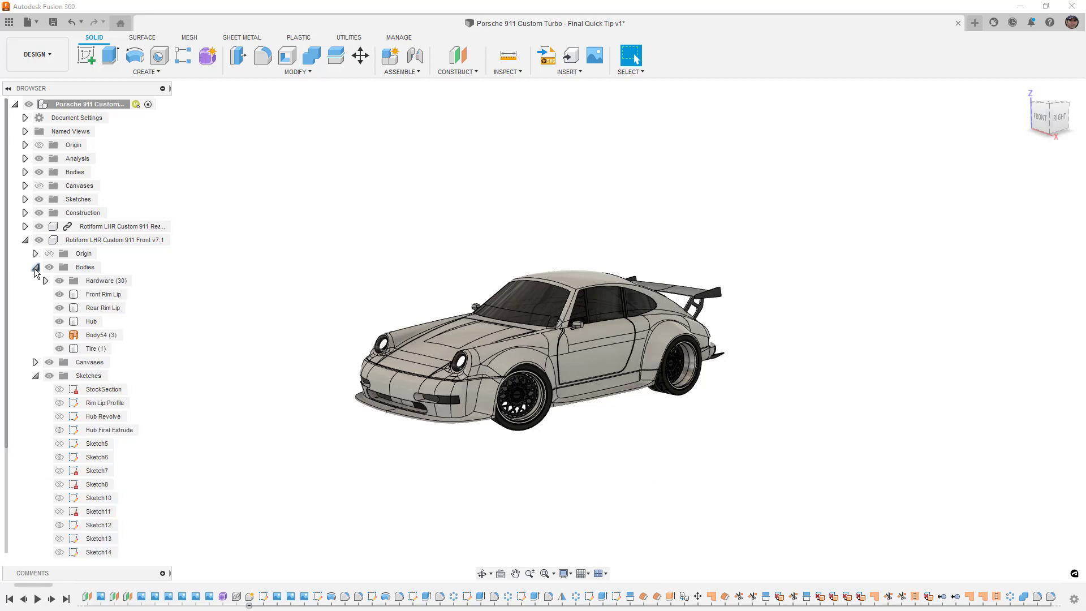
{"action": "left_click", "coordinate": [602, 598]}
{"action": "right_click", "coordinate": [603, 598]}
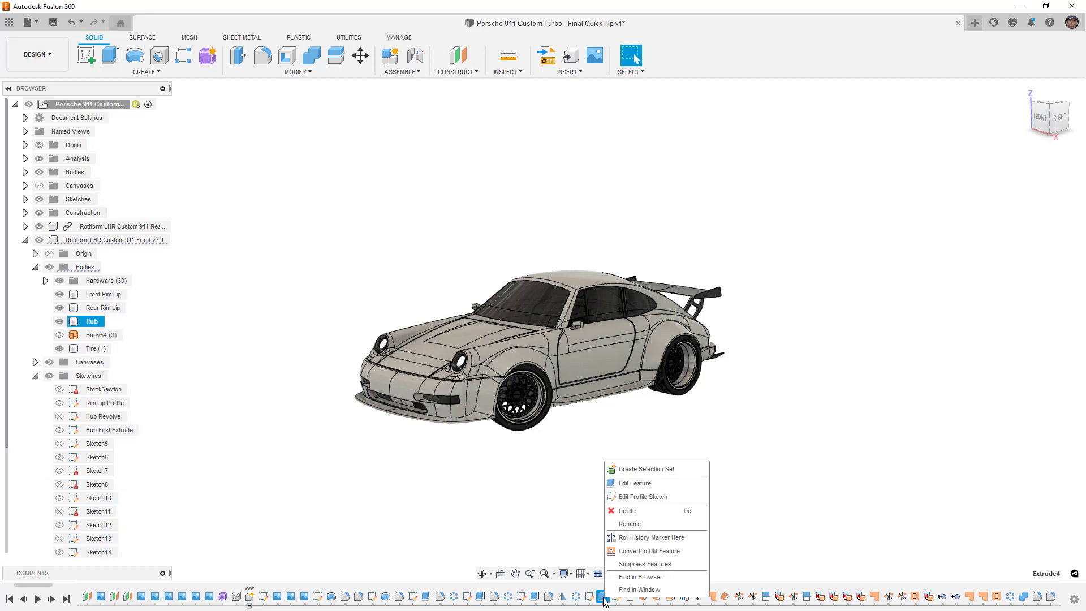
{"action": "left_click", "coordinate": [625, 578]}
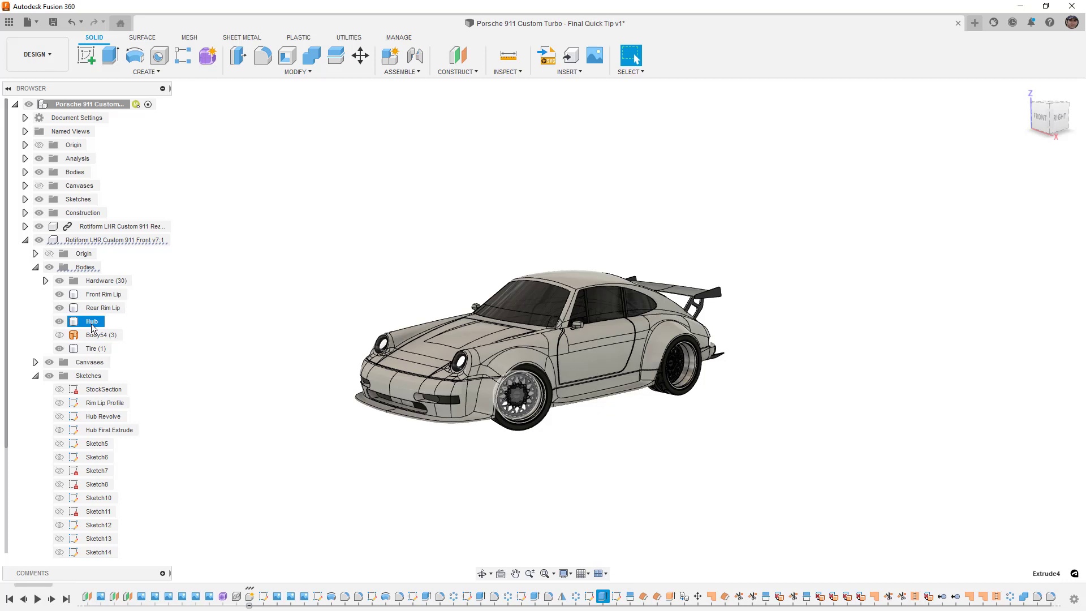
{"action": "left_click", "coordinate": [603, 597]}
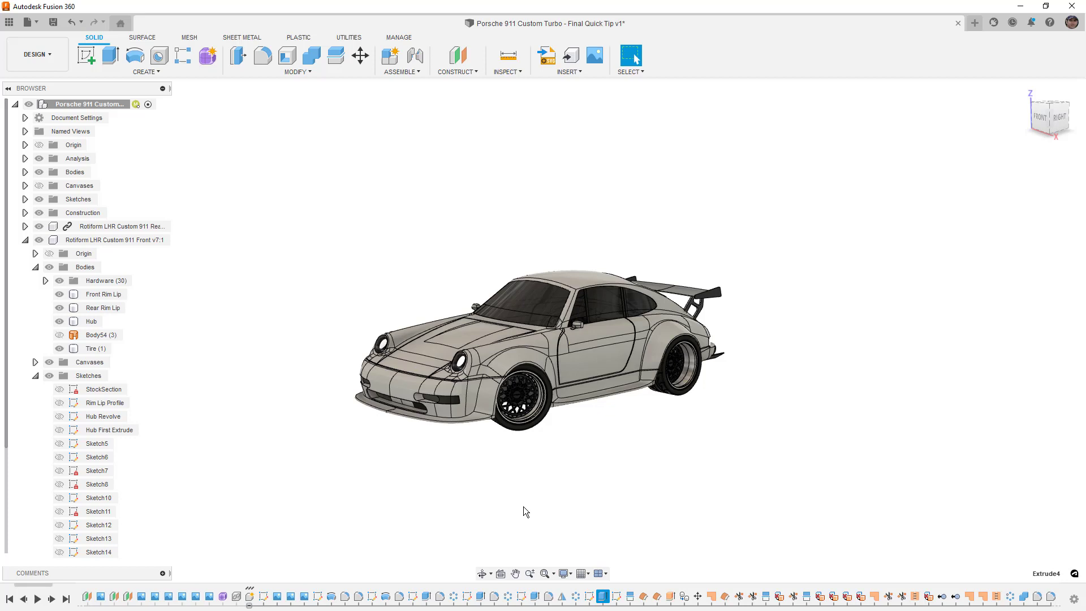
{"action": "left_click", "coordinate": [617, 597]}
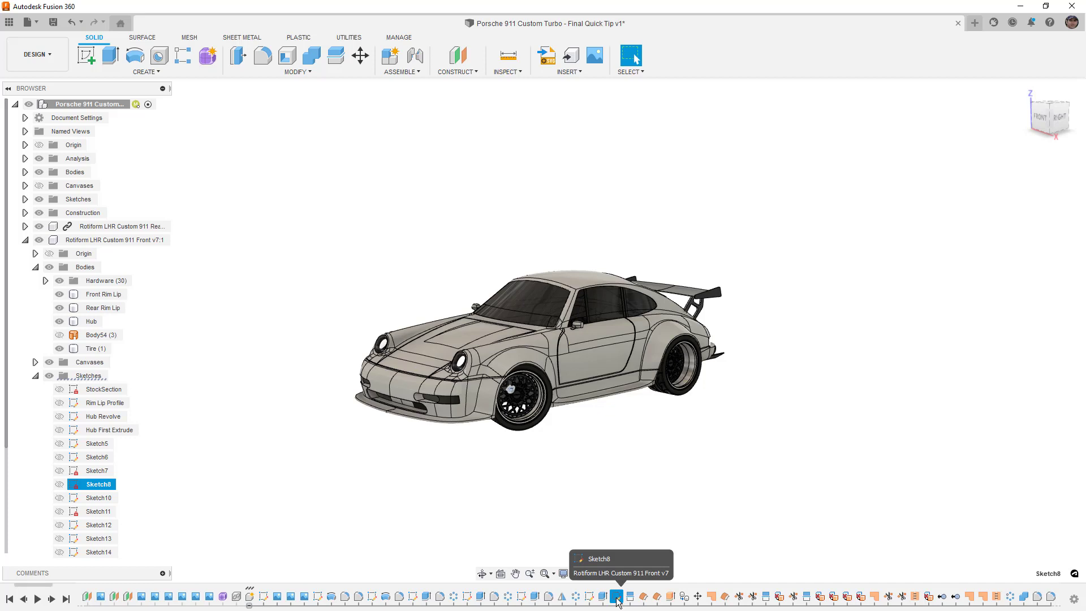
{"action": "left_click", "coordinate": [351, 479]}
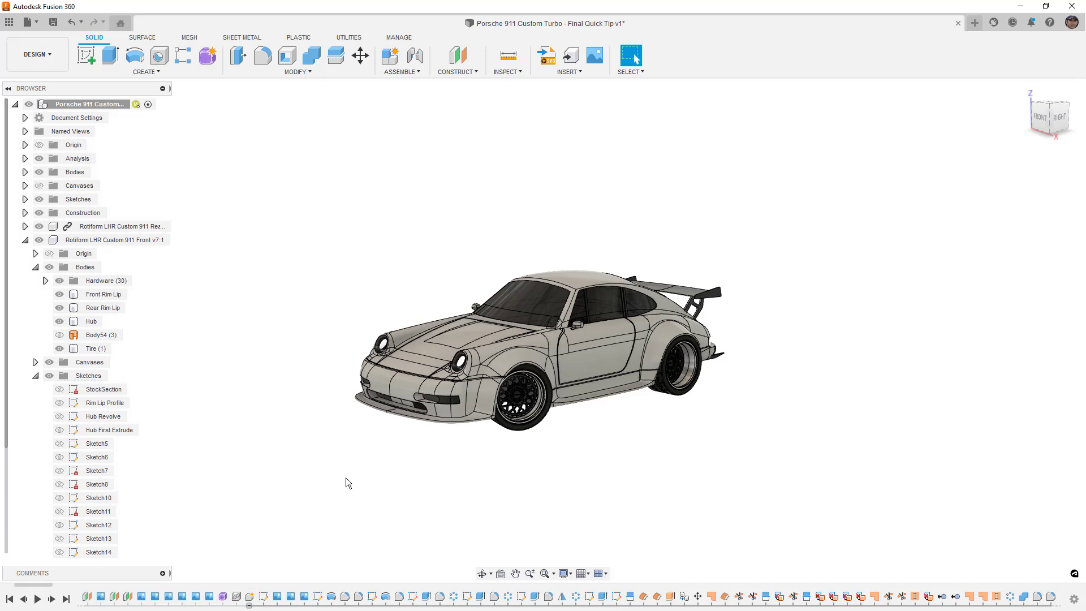
{"action": "scroll", "coordinate": [346, 605], "scroll_direction": "down", "scroll_amount": 5}
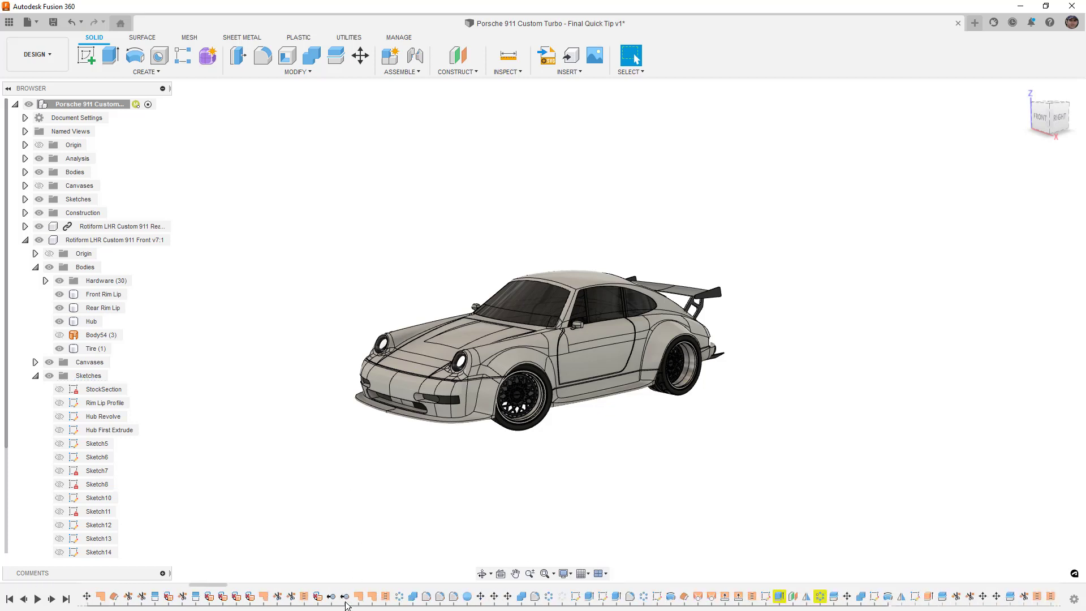
{"action": "scroll", "coordinate": [346, 604], "scroll_direction": "down", "scroll_amount": 10}
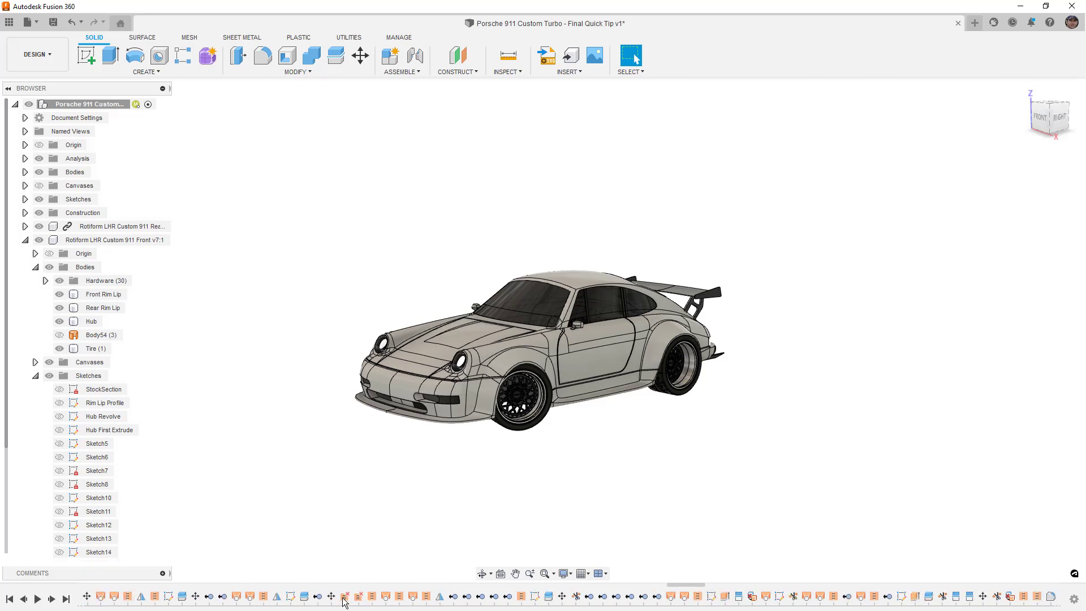
{"action": "scroll", "coordinate": [344, 603], "scroll_direction": "down", "scroll_amount": 2}
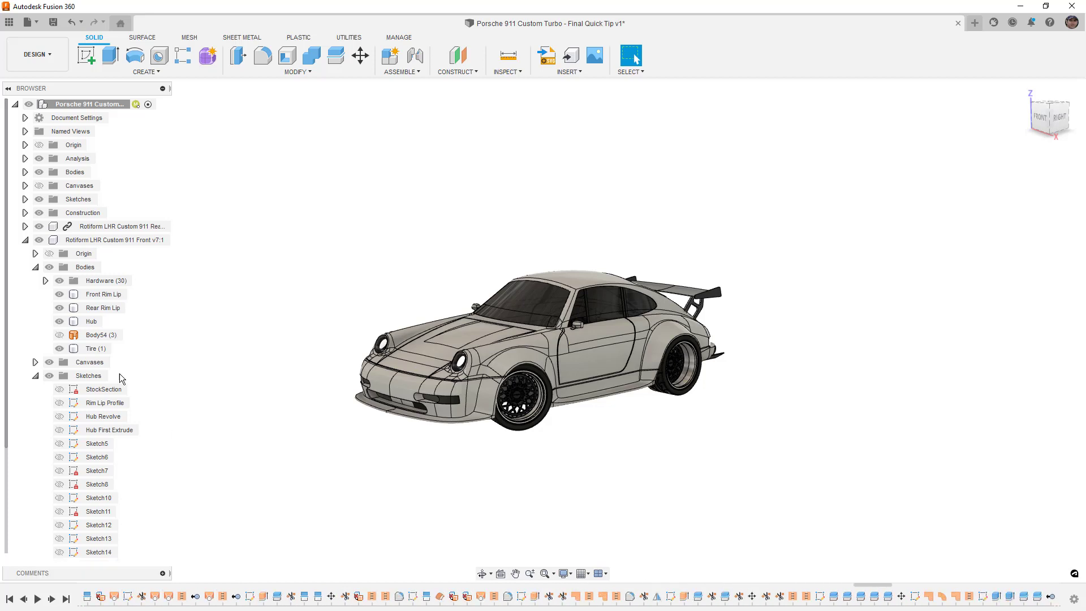
{"action": "right_click", "coordinate": [112, 429]}
{"action": "left_click", "coordinate": [157, 420]}
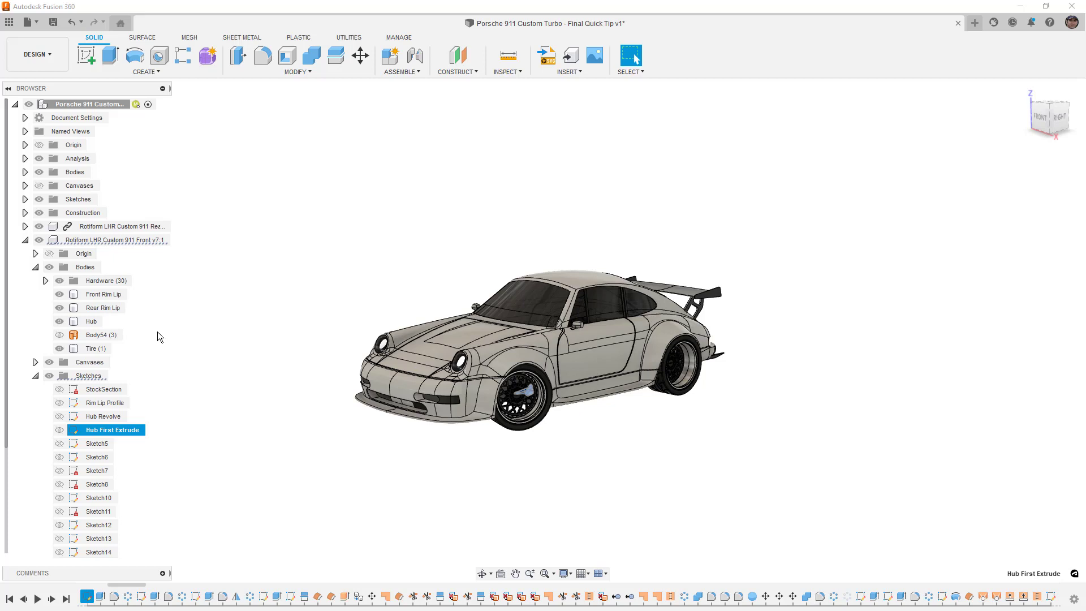
{"action": "left_click", "coordinate": [549, 506]}
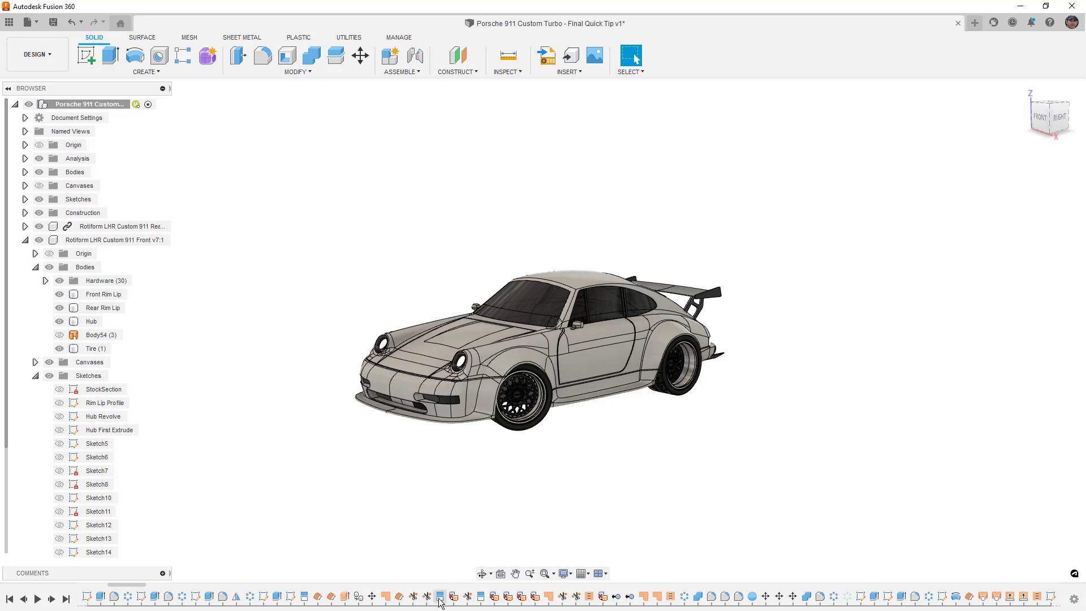
Step: Group the first 13 construction-plane features at the start of the timeline
{"action": "scroll", "coordinate": [396, 601], "scroll_direction": "up", "scroll_amount": 5}
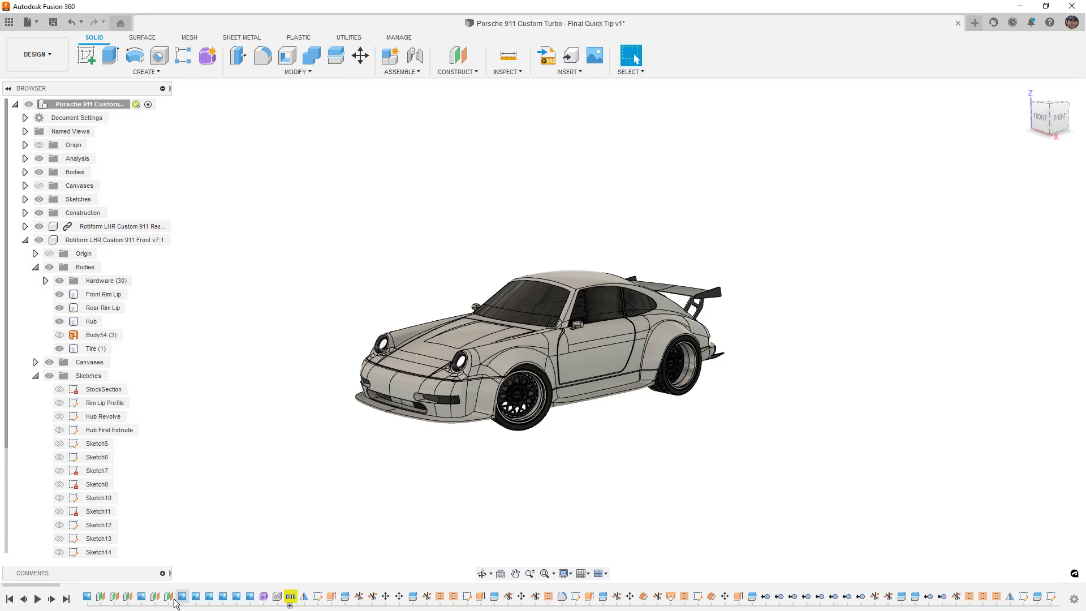
{"action": "left_click", "coordinate": [90, 597]}
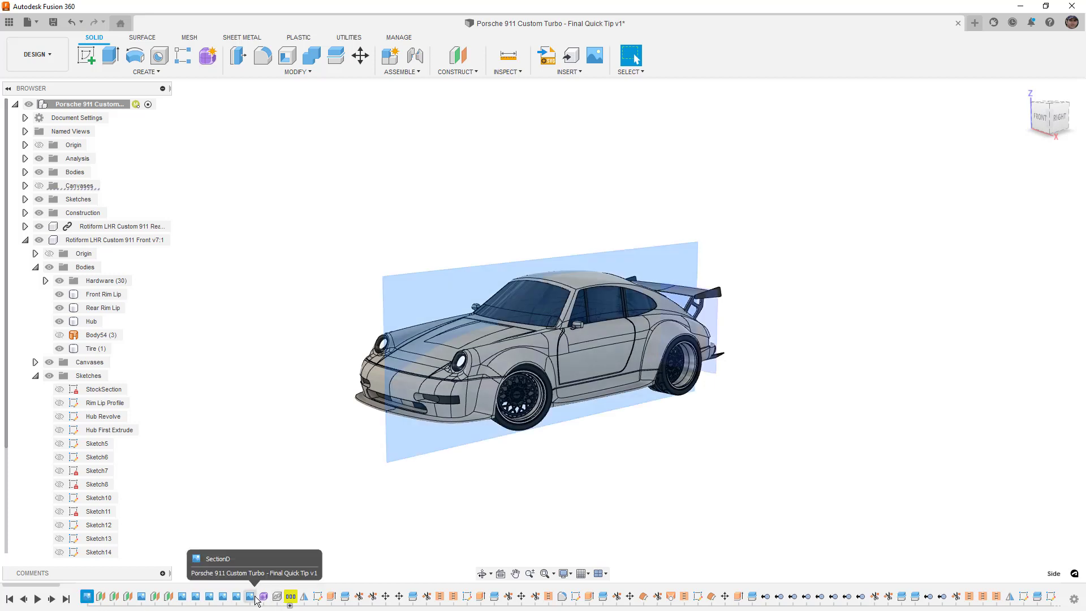
{"action": "left_click", "coordinate": [255, 598], "text": "shift"}
{"action": "right_click", "coordinate": [255, 598]}
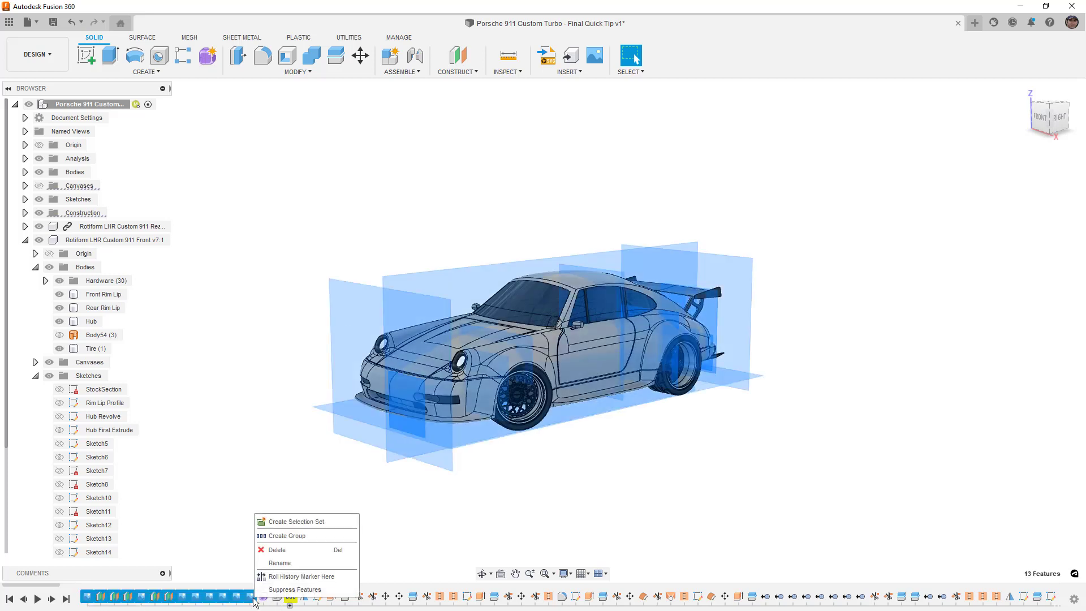
{"action": "left_click", "coordinate": [287, 535]}
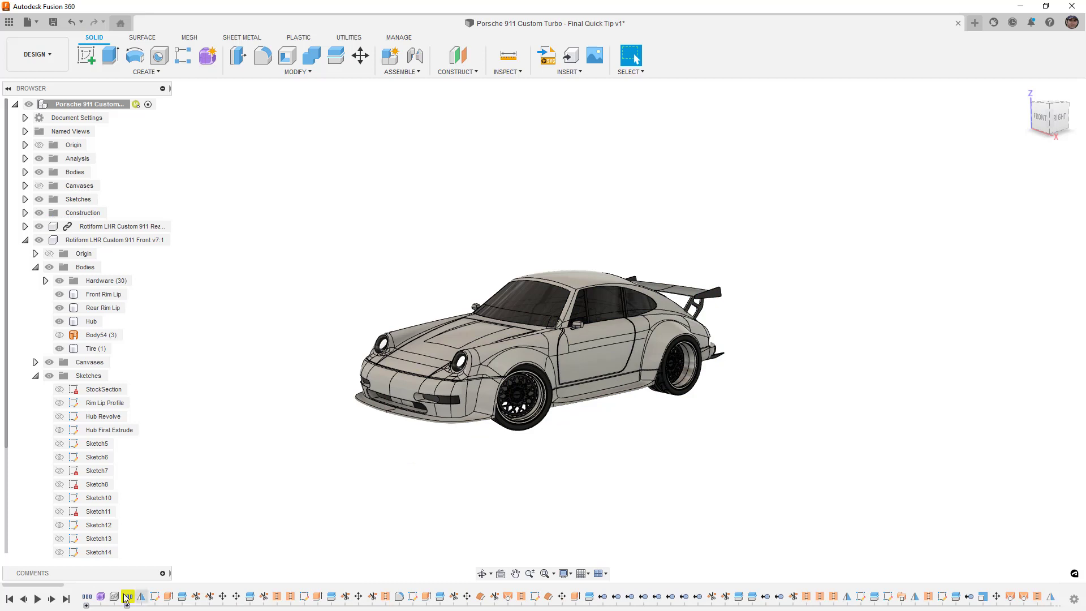
Step: Rename the new timeline group, confirming the name Group2
{"action": "left_click", "coordinate": [86, 597]}
{"action": "right_click", "coordinate": [87, 598]}
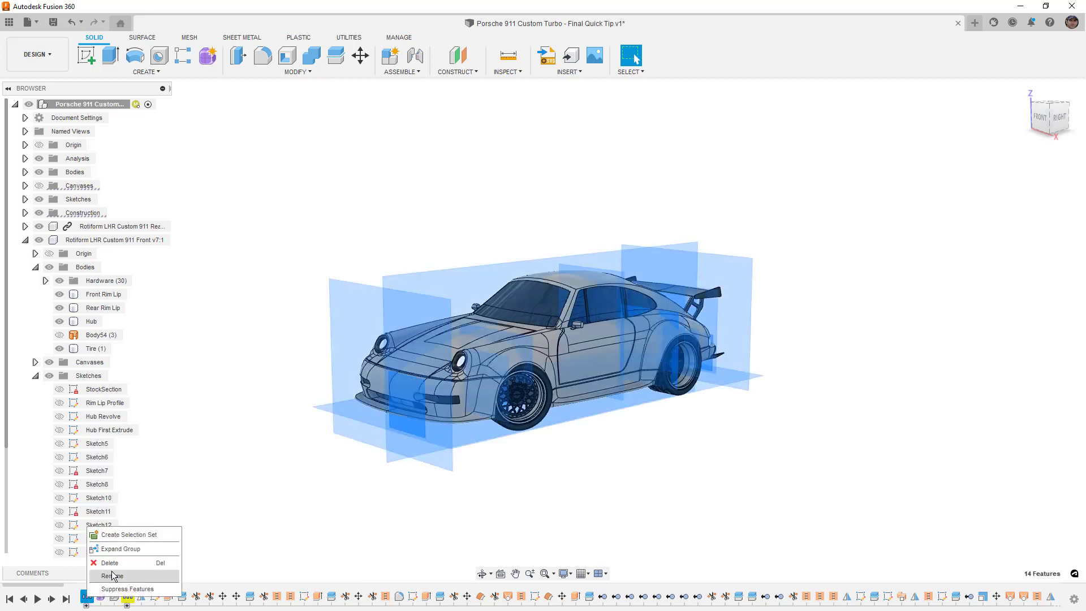
{"action": "left_click", "coordinate": [129, 576]}
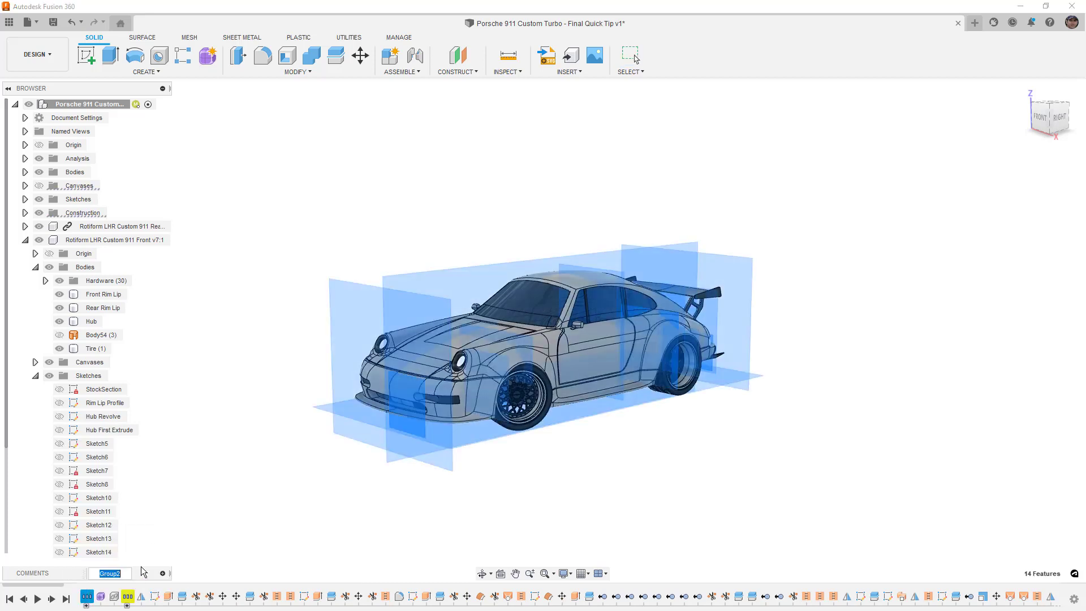
{"action": "key", "text": "Return"}
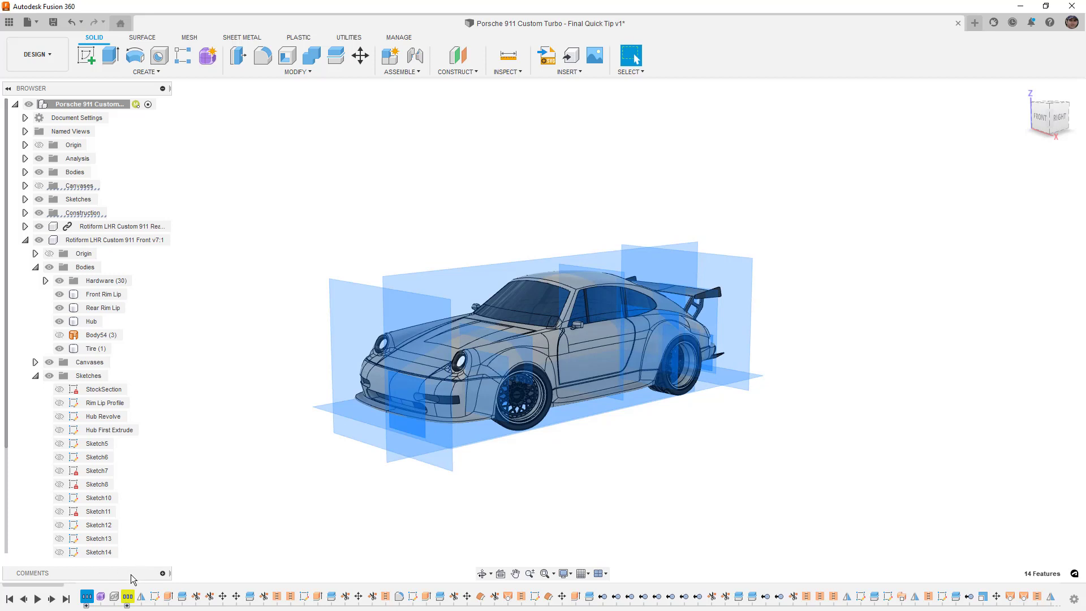
{"action": "mouse_move", "coordinate": [91, 598]}
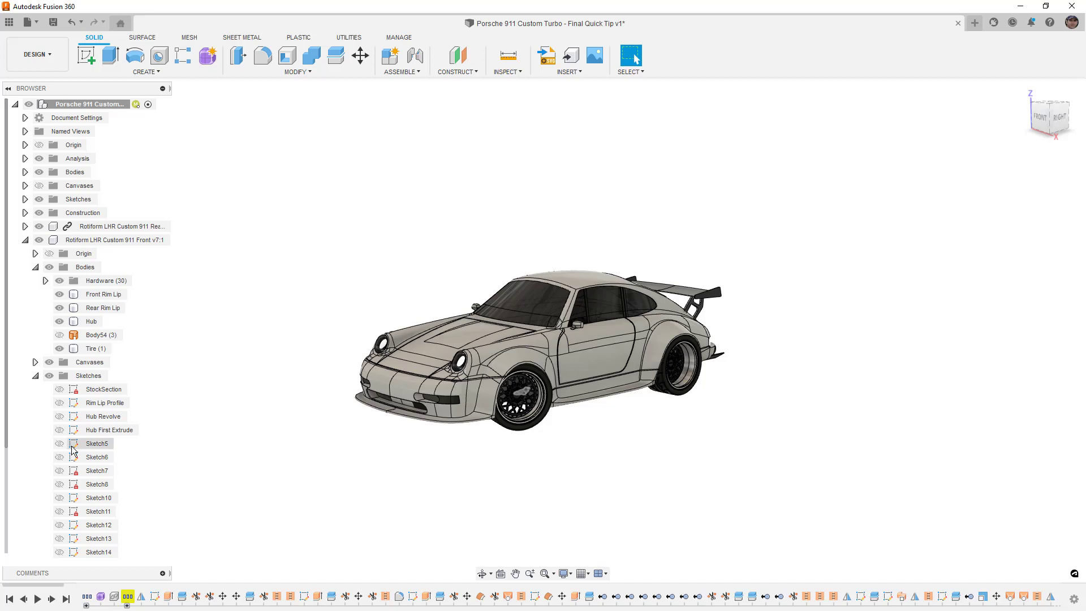
Step: Collapse the front wheel's Bodies and Sketches folders and find the component in the window
{"action": "left_click", "coordinate": [36, 267]}
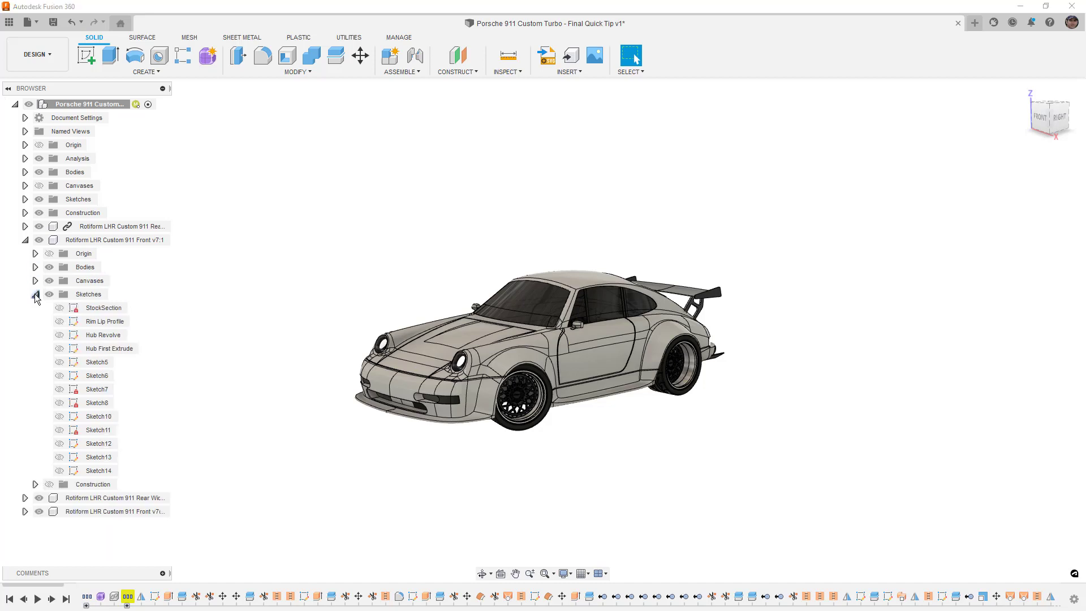
{"action": "left_click", "coordinate": [35, 294]}
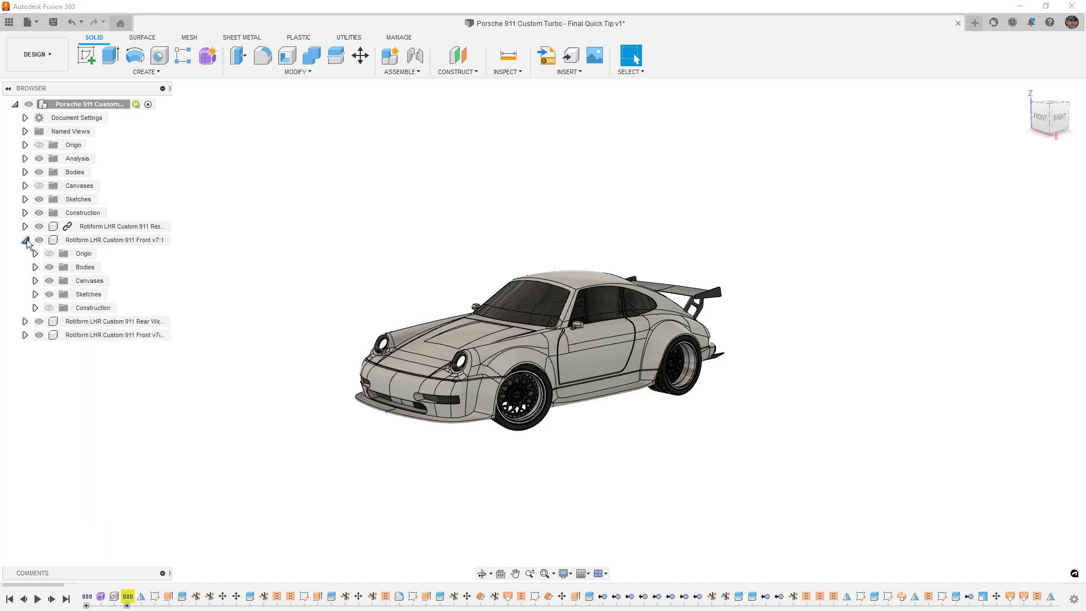
{"action": "right_click", "coordinate": [86, 242]}
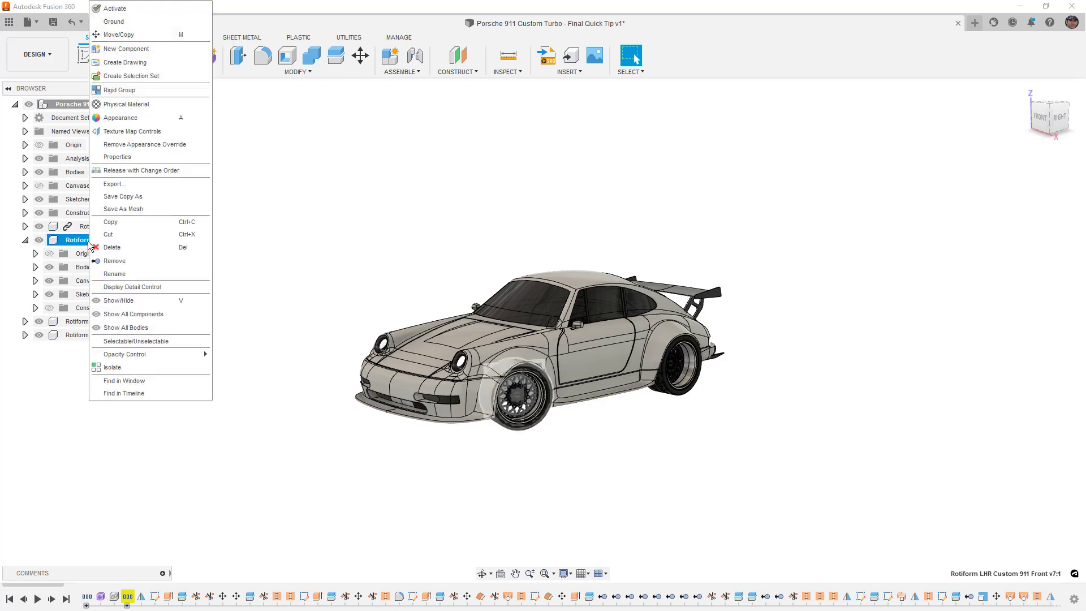
{"action": "left_click", "coordinate": [143, 383]}
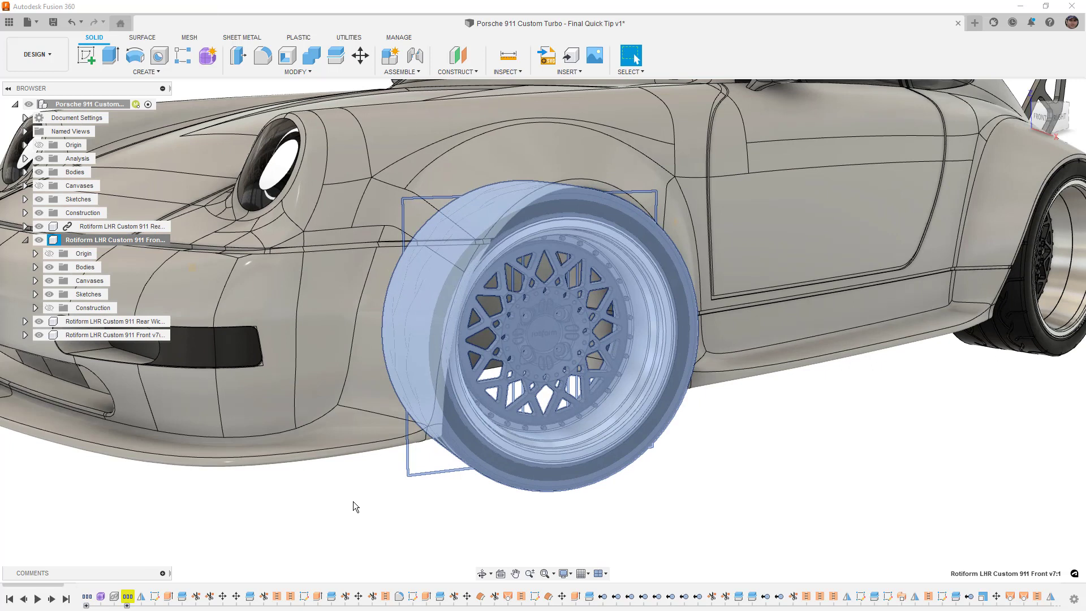
Step: Find Bolt1 (12) from the Hardware folder in the window, then fit the whole car with F6
{"action": "left_click", "coordinate": [35, 267]}
{"action": "left_click", "coordinate": [44, 280]}
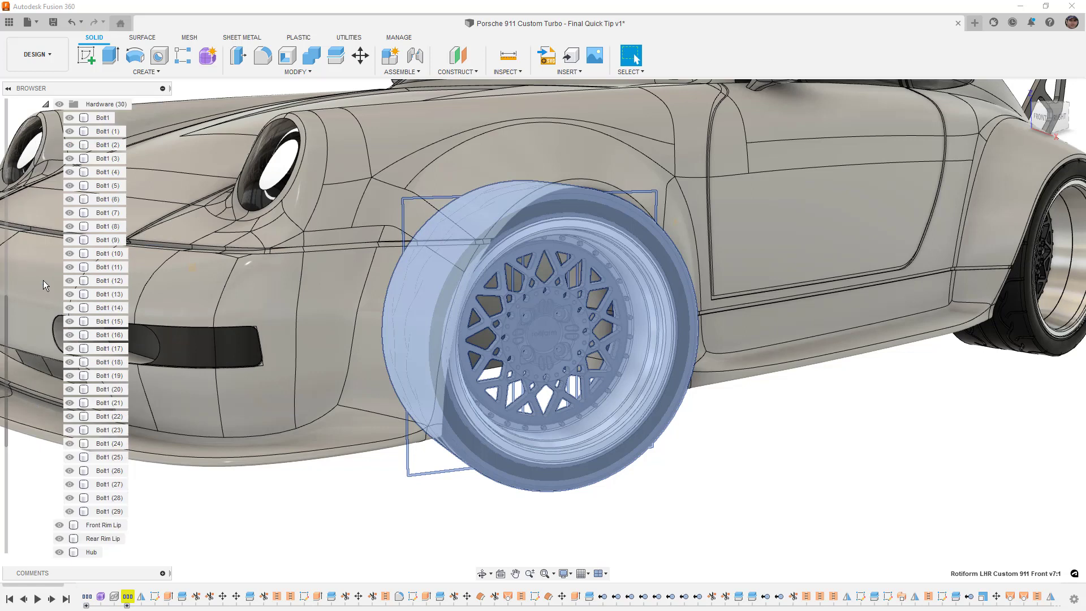
{"action": "right_click", "coordinate": [105, 283]}
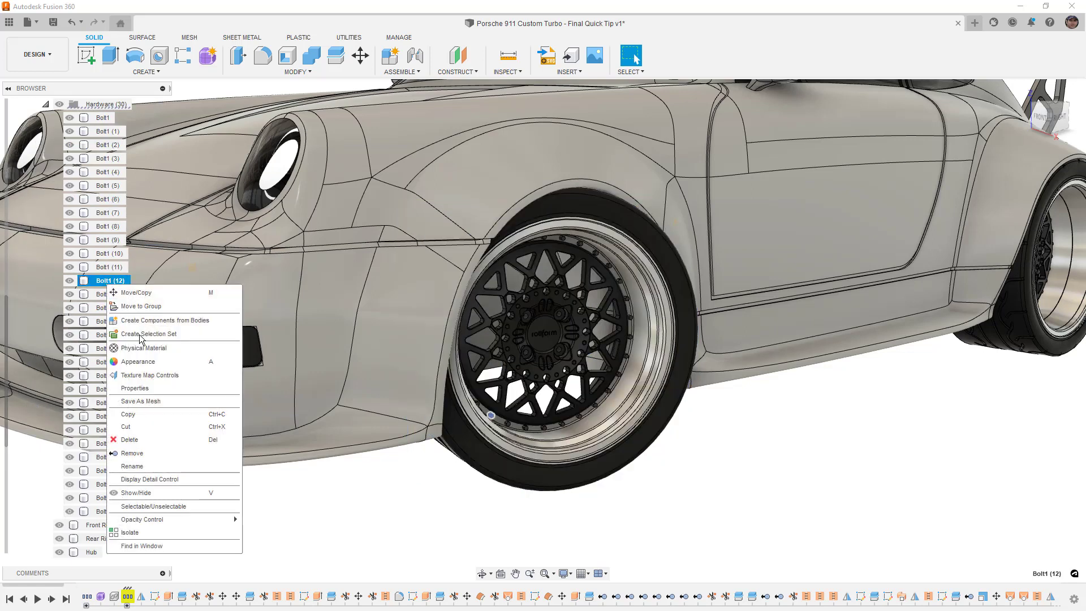
{"action": "left_click", "coordinate": [141, 545]}
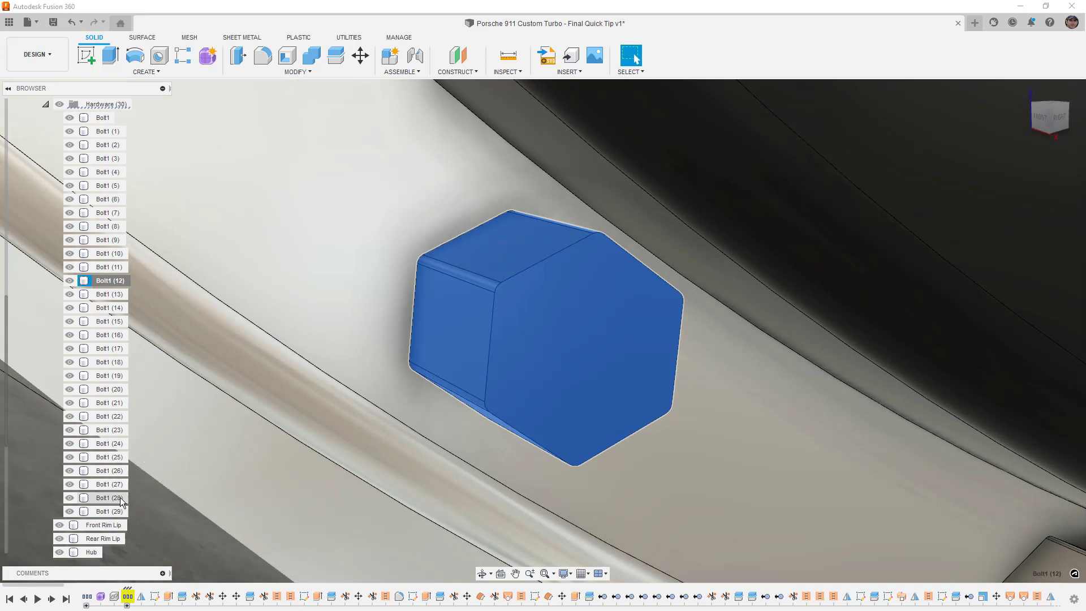
{"action": "key", "text": "F6"}
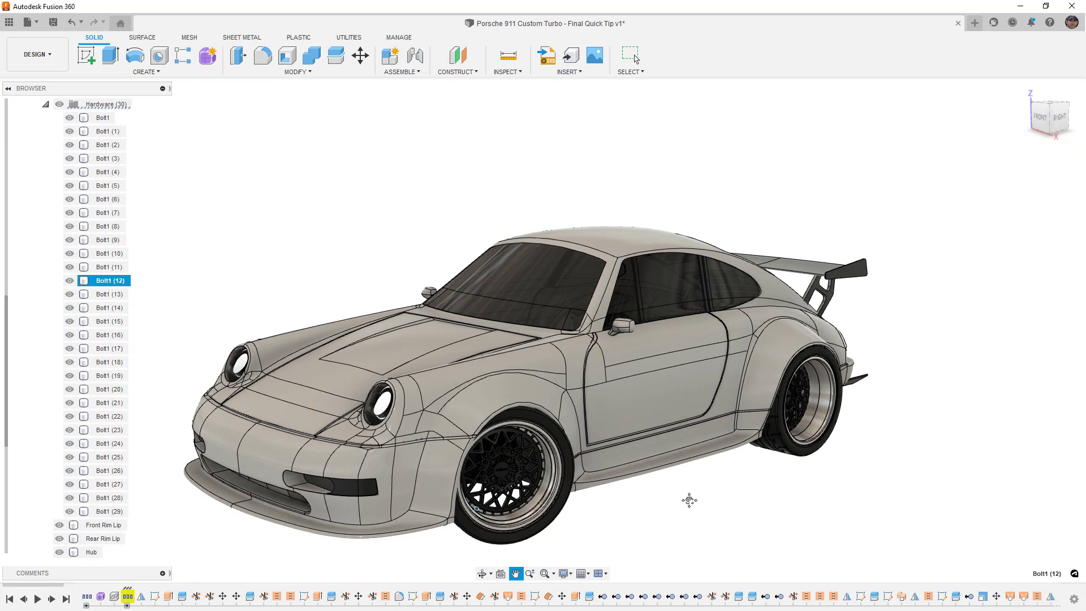
Step: Collapse the browser tree, then re-expand the front wheel component and its Bodies folder
{"action": "scroll", "coordinate": [76, 286], "scroll_direction": "up", "scroll_amount": 5}
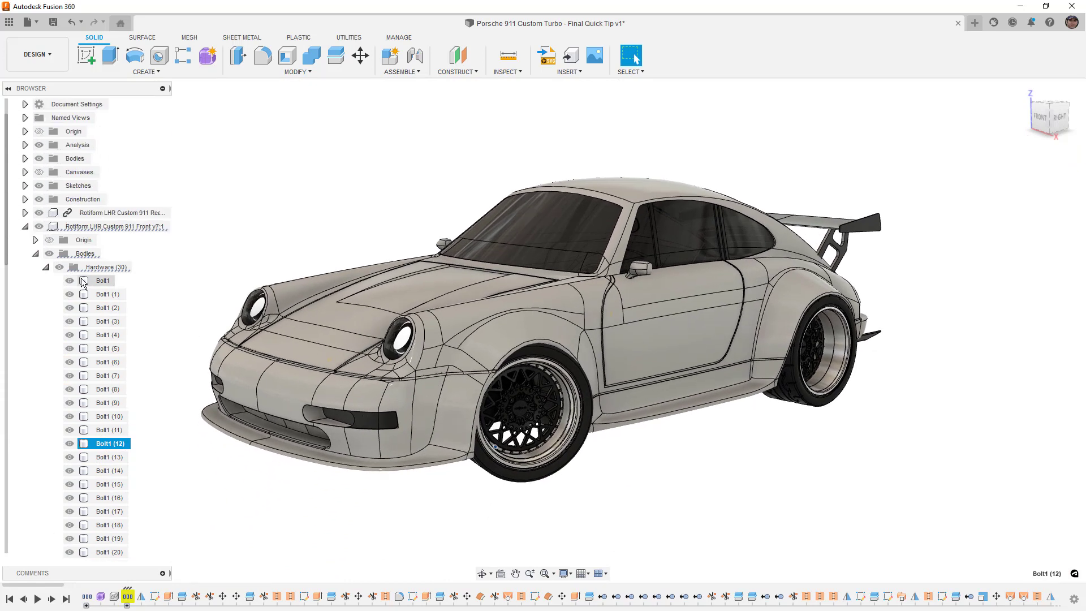
{"action": "left_click", "coordinate": [46, 282]}
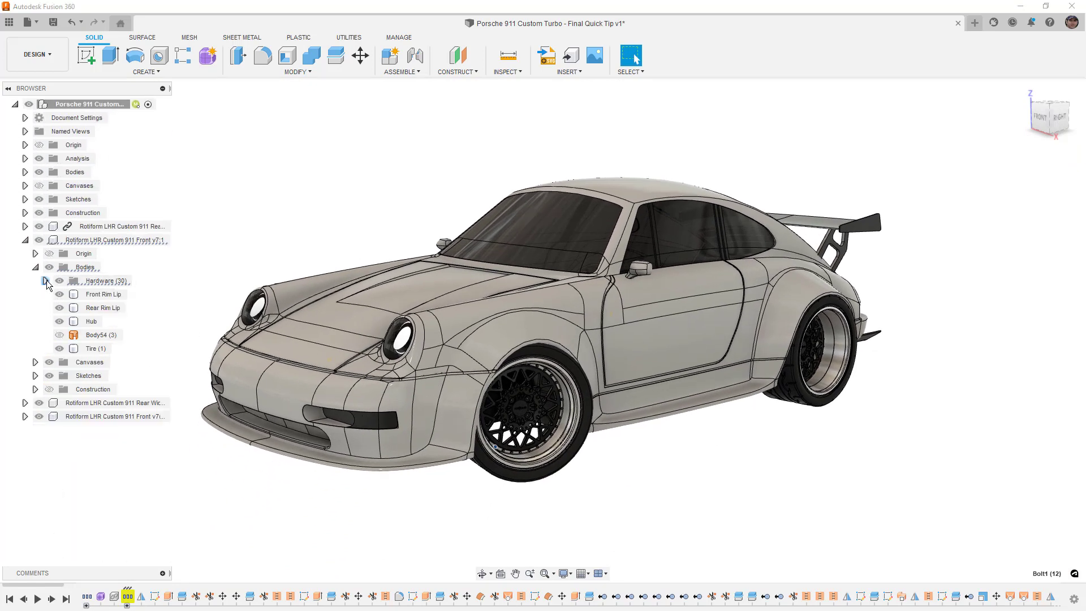
{"action": "left_click", "coordinate": [35, 267]}
{"action": "left_click", "coordinate": [25, 240]}
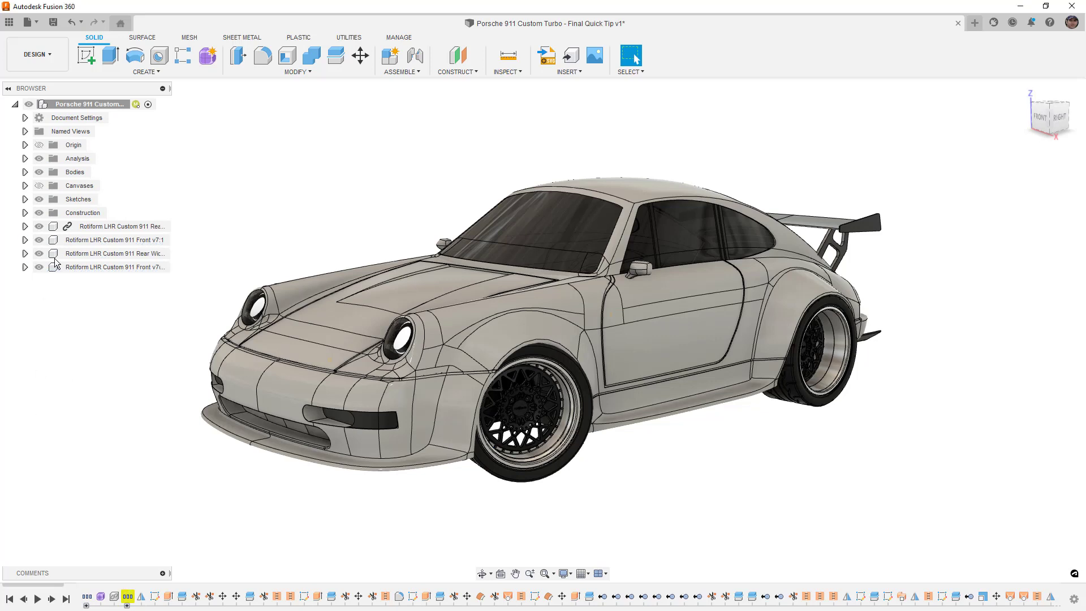
{"action": "left_click", "coordinate": [24, 226]}
{"action": "left_click", "coordinate": [24, 227]}
{"action": "left_click", "coordinate": [25, 239]}
{"action": "left_click", "coordinate": [35, 267]}
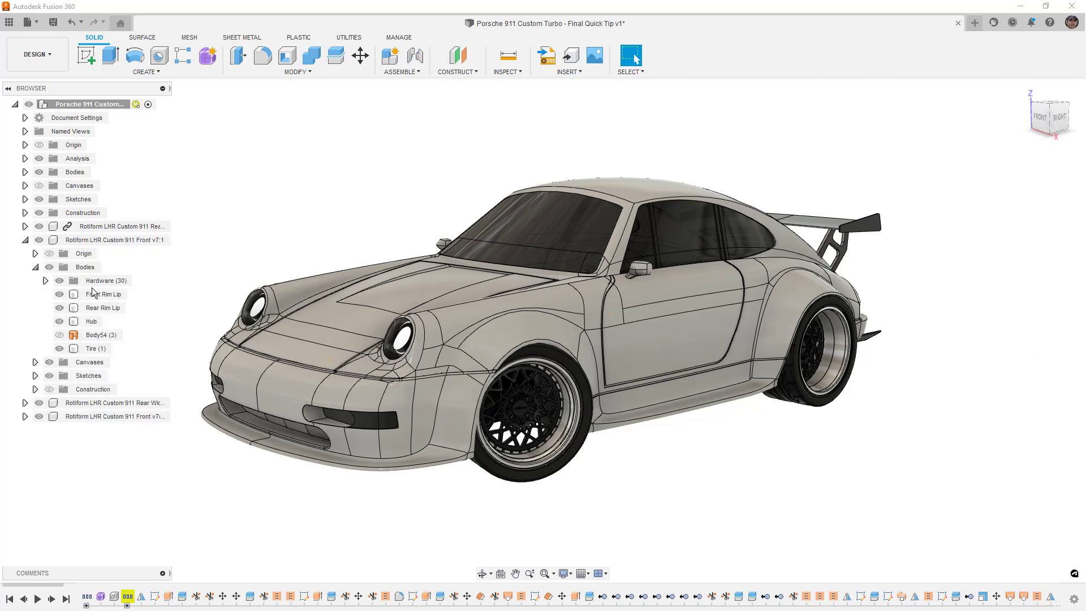
Step: Isolate the front wheel's Rear Rim Lip body, then unisolate it
{"action": "left_click", "coordinate": [103, 308]}
{"action": "right_click", "coordinate": [101, 311]}
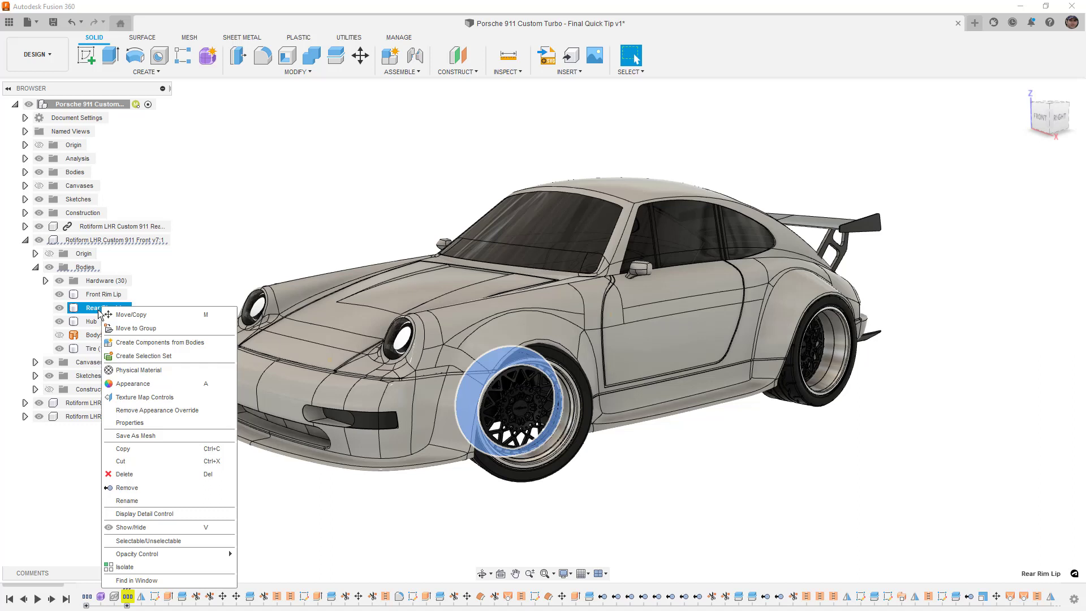
{"action": "left_click", "coordinate": [125, 567]}
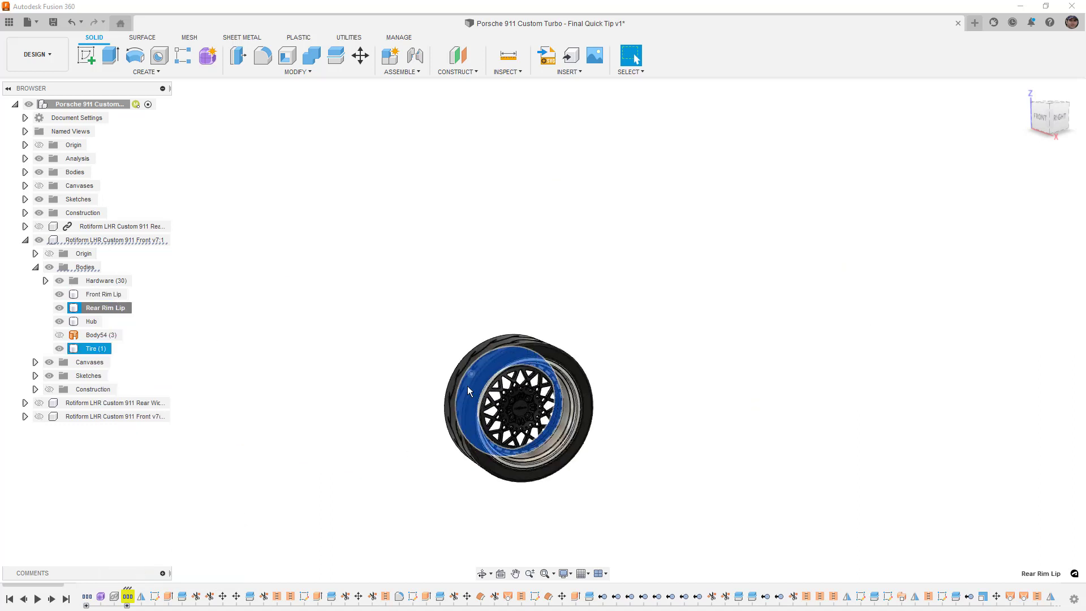
{"action": "right_click", "coordinate": [104, 307]}
{"action": "left_click", "coordinate": [155, 569]}
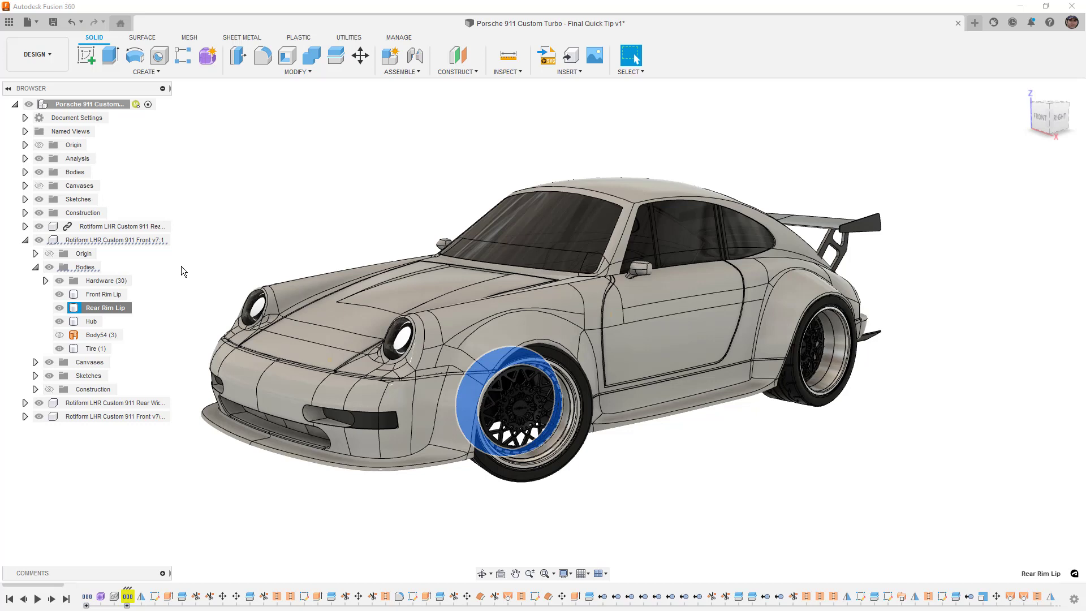
Step: Isolate the Rear Wide wheel component, then unisolate it to restore the full car
{"action": "left_click", "coordinate": [127, 403]}
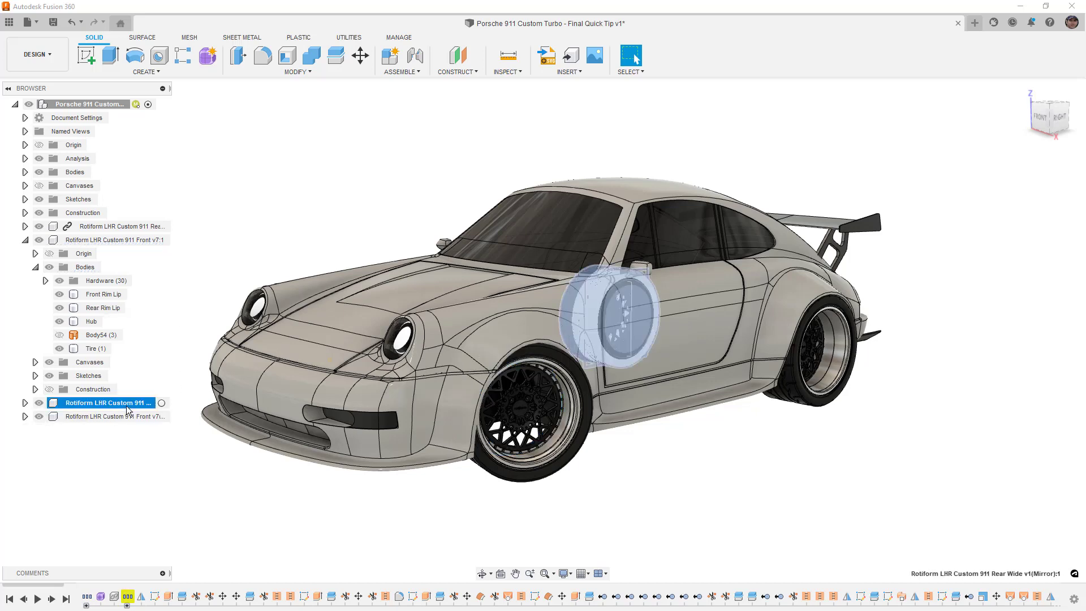
{"action": "right_click", "coordinate": [115, 407]}
{"action": "left_click", "coordinate": [150, 375]}
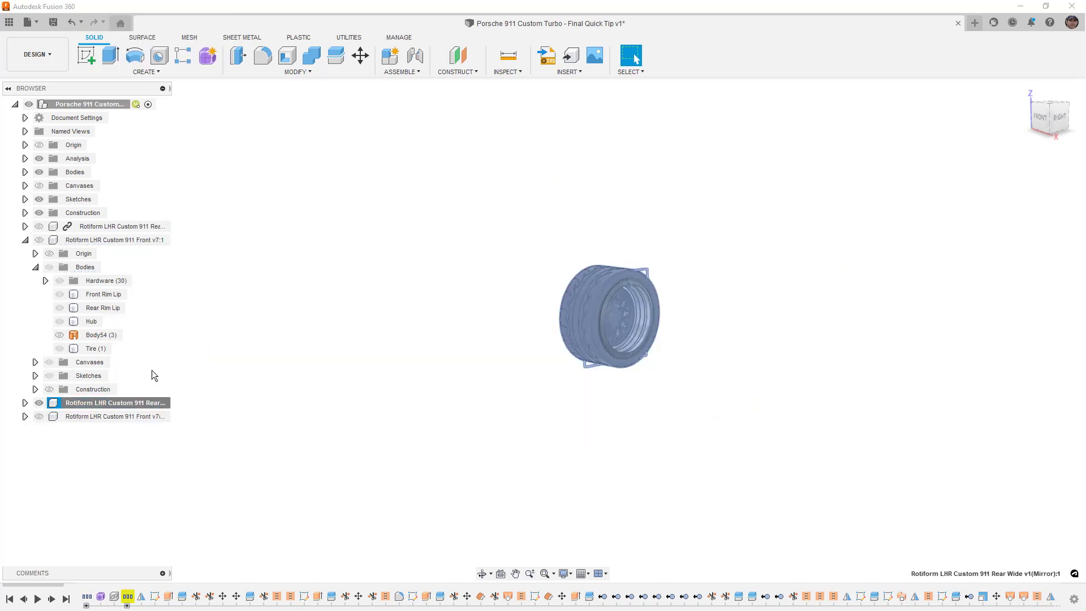
{"action": "right_click", "coordinate": [120, 402]}
{"action": "left_click", "coordinate": [150, 376]}
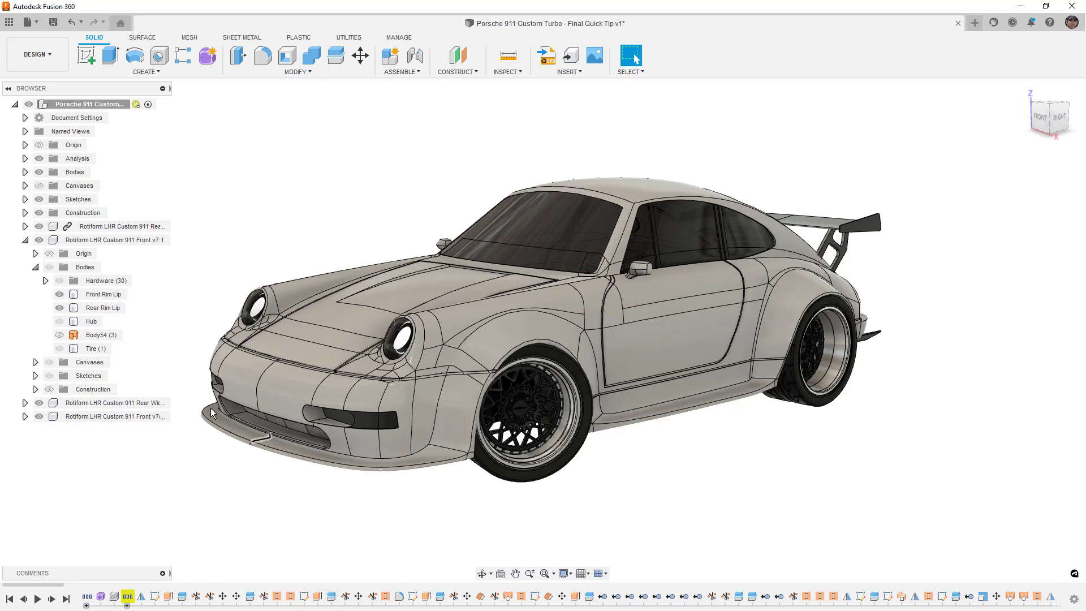
{"action": "left_click", "coordinate": [25, 240]}
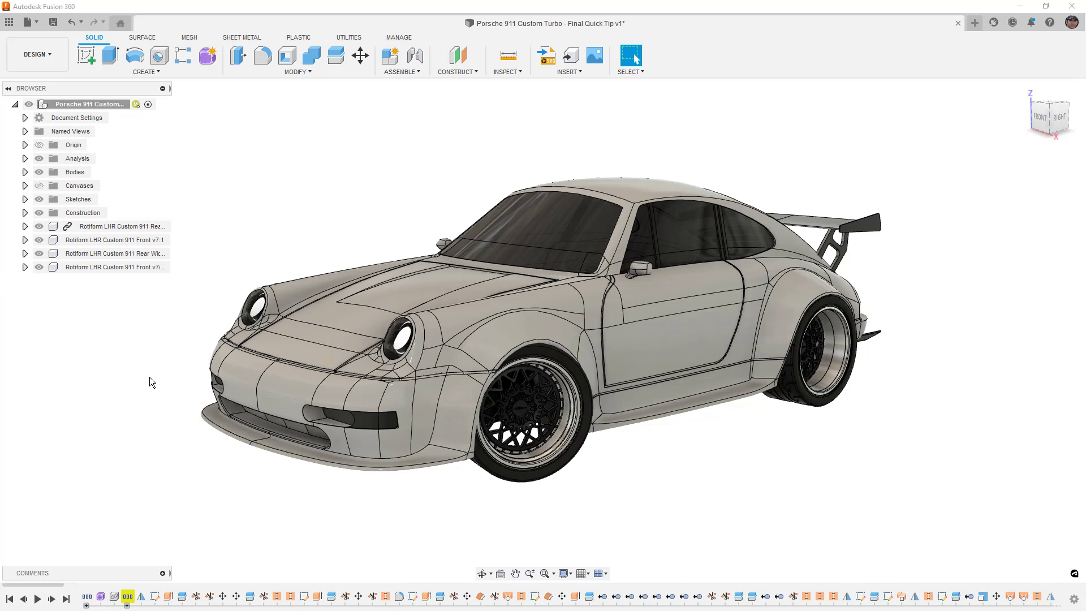